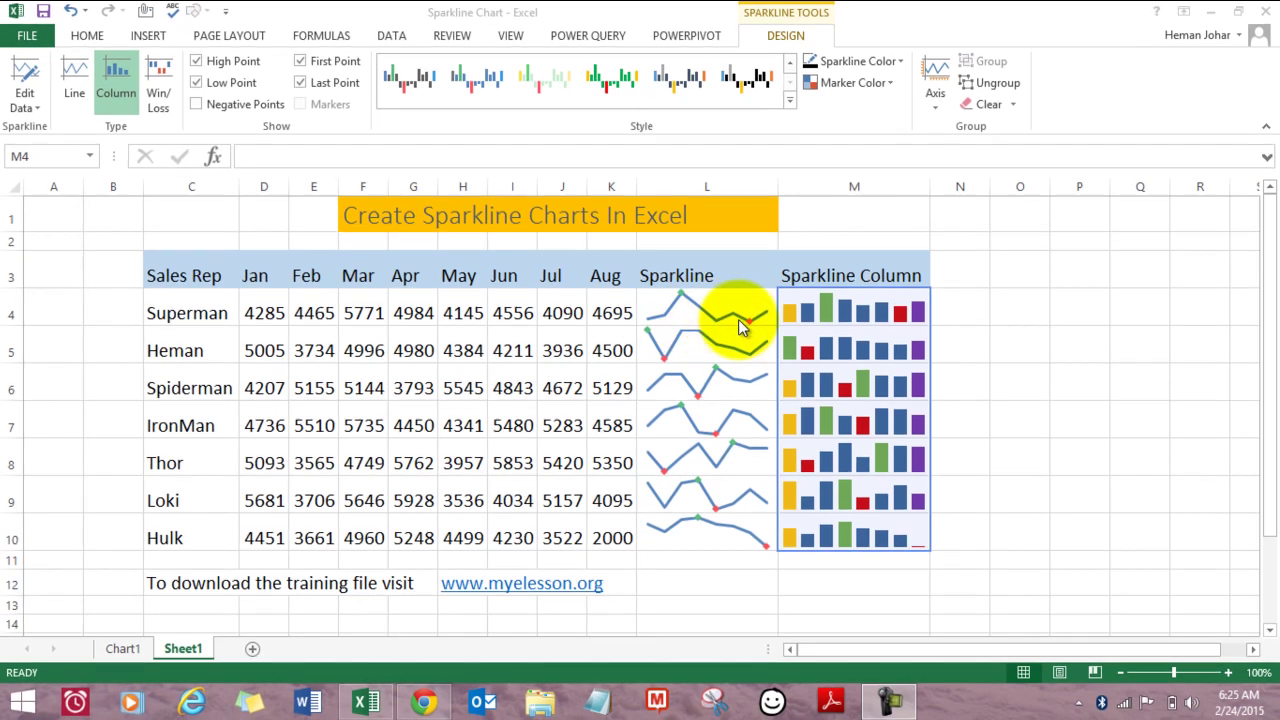
# Clear both the line and column sparkline groups from cells L4:M10.
pyautogui.click(690, 311)
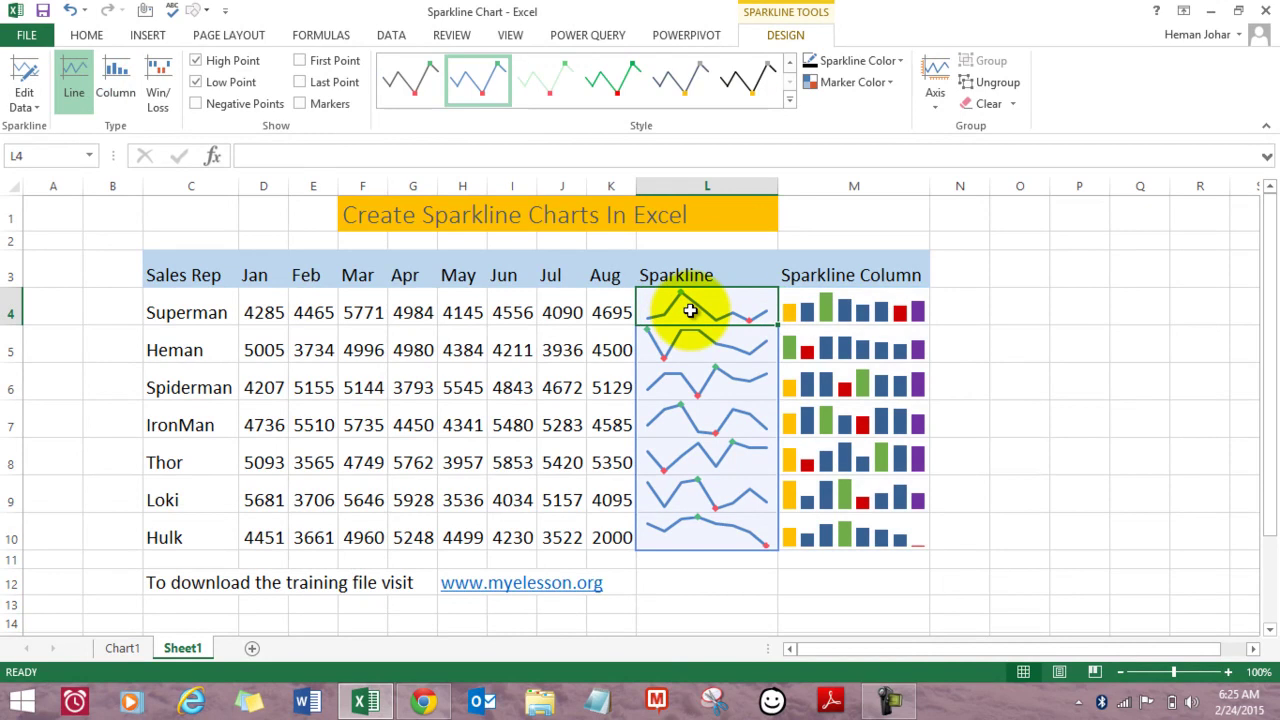
pyautogui.click(830, 313)
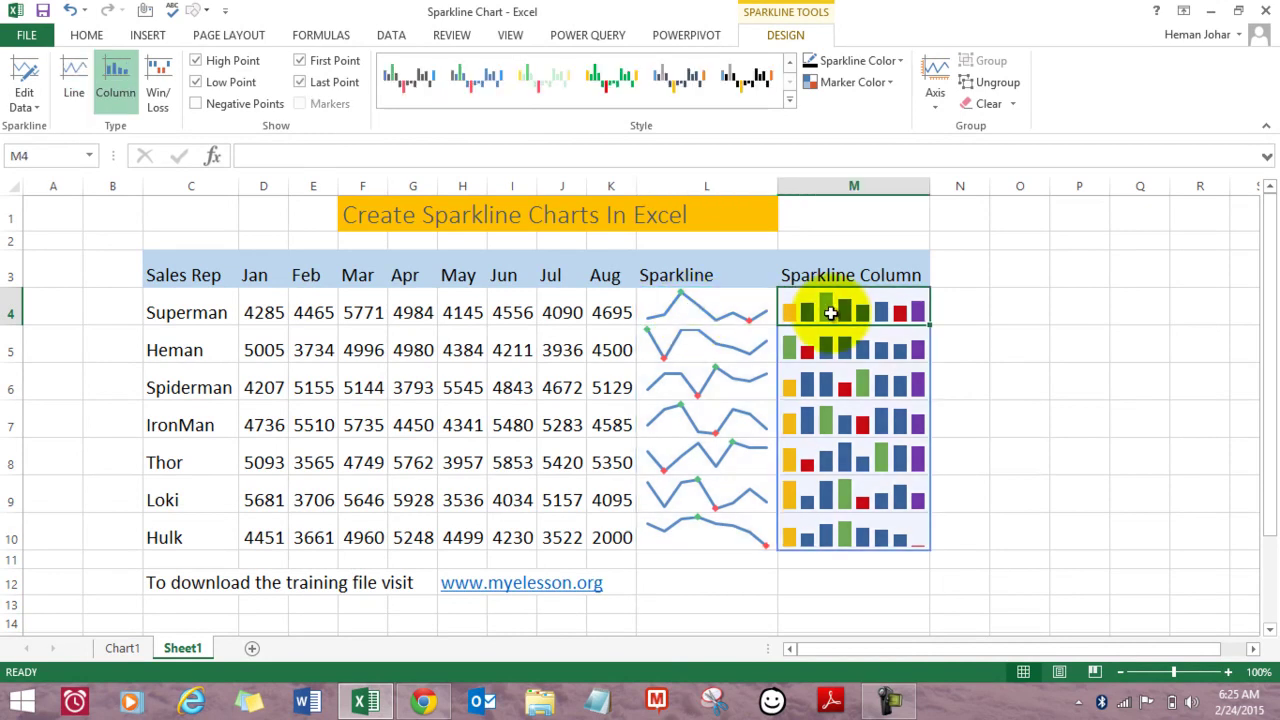
pyautogui.click(993, 316)
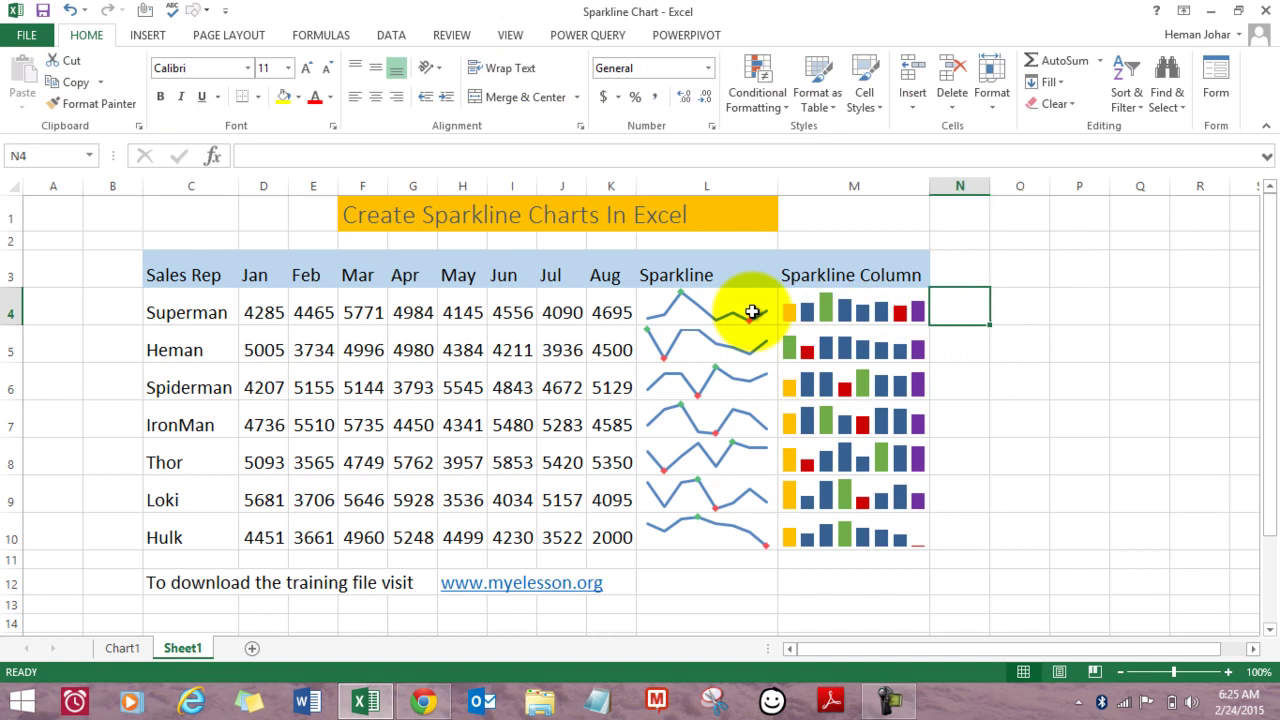
pyautogui.moveTo(752, 312)
pyautogui.mouseDown()
pyautogui.moveTo(830, 312)
pyautogui.moveTo(830, 537)
pyautogui.mouseUp()
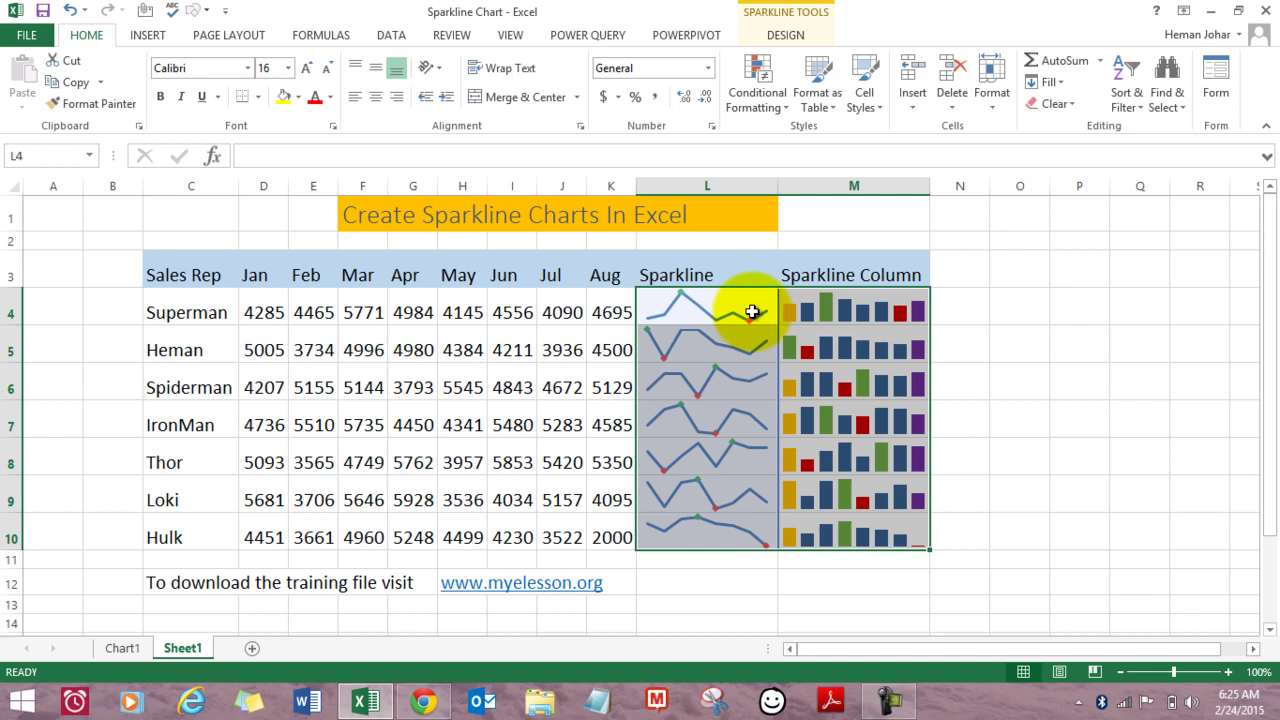
pyautogui.click(785, 34)
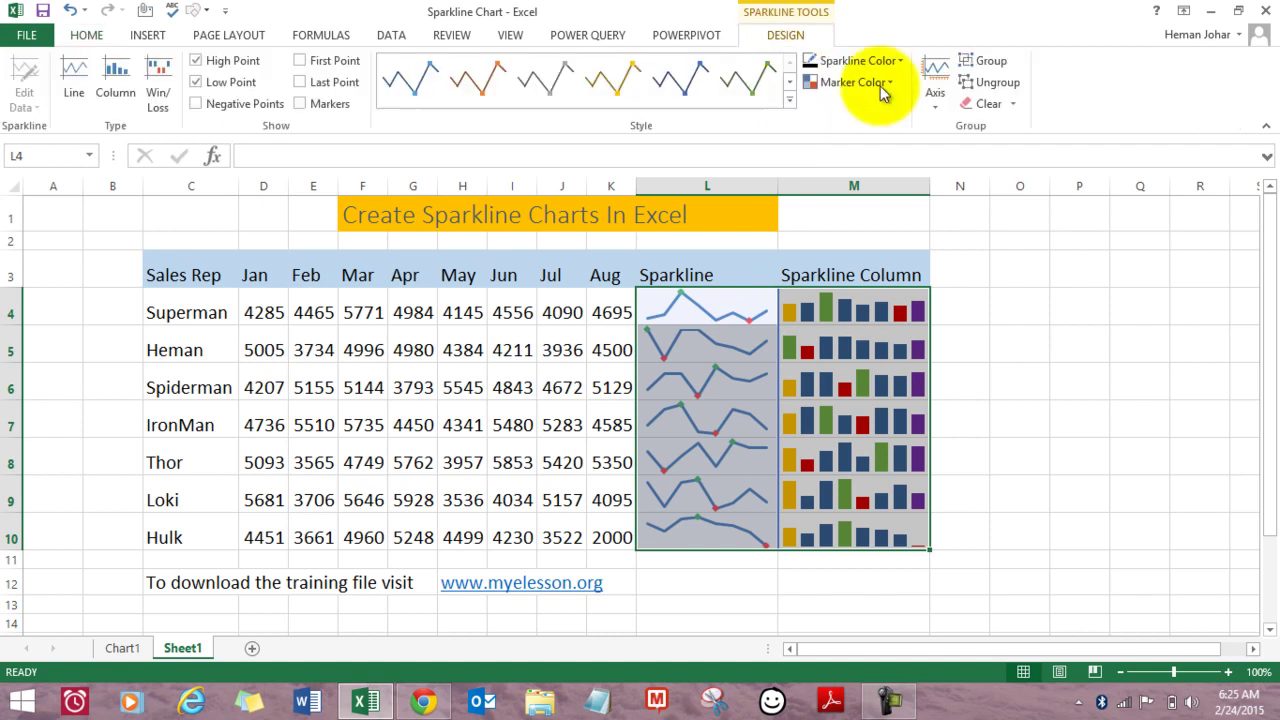
pyautogui.click(1002, 108)
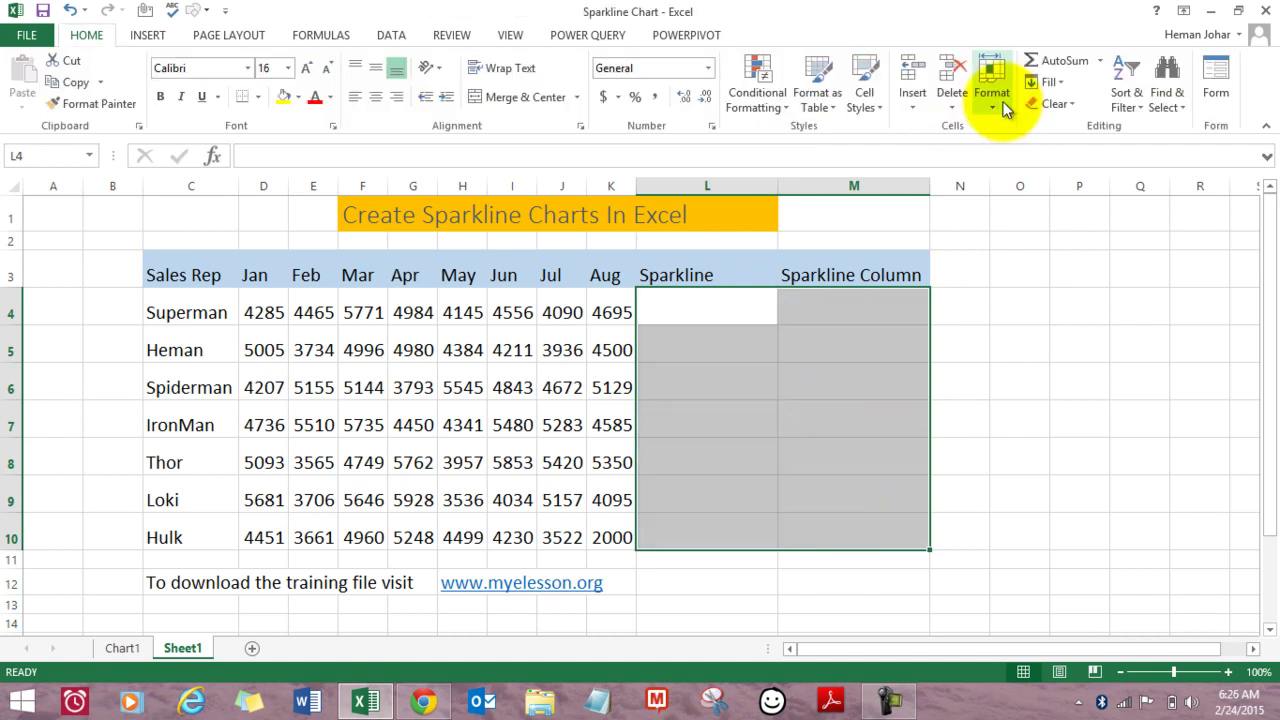
pyautogui.click(987, 335)
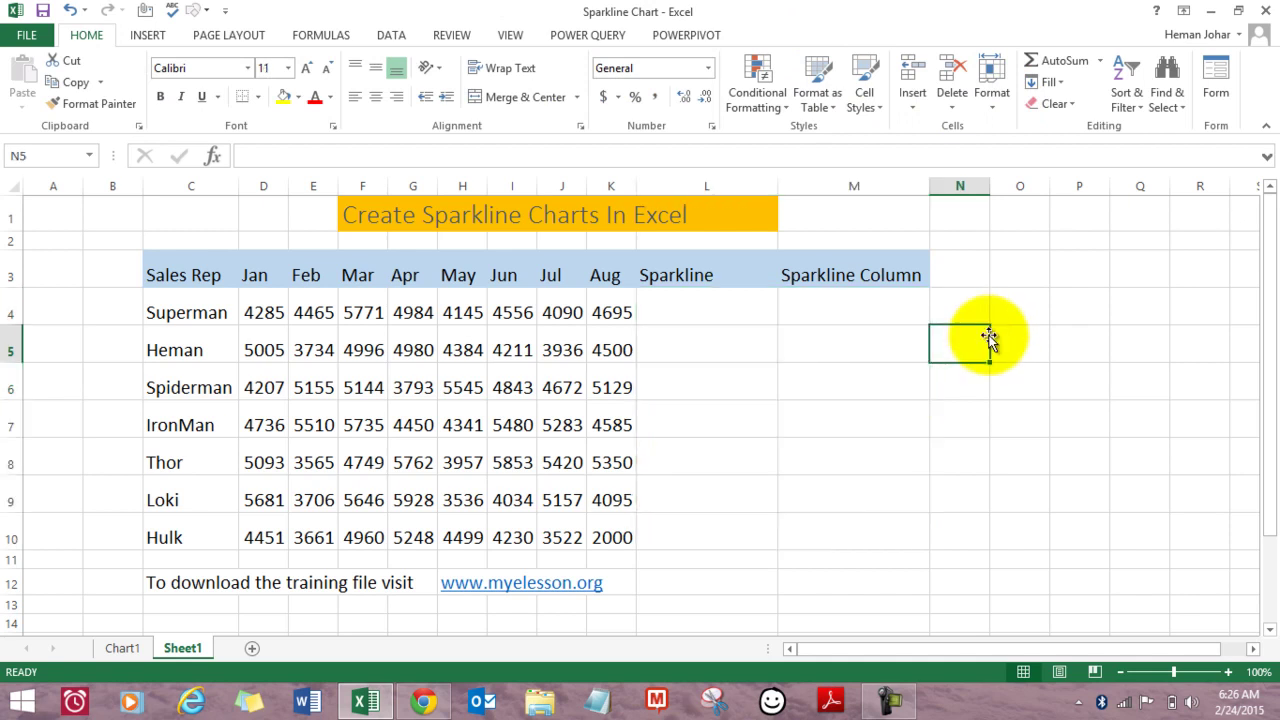
# Select cell L4, then view the Chart1 clustered column chart of monthly sales per rep.
pyautogui.press('Left')
pyautogui.press('Left')
pyautogui.press('Up')
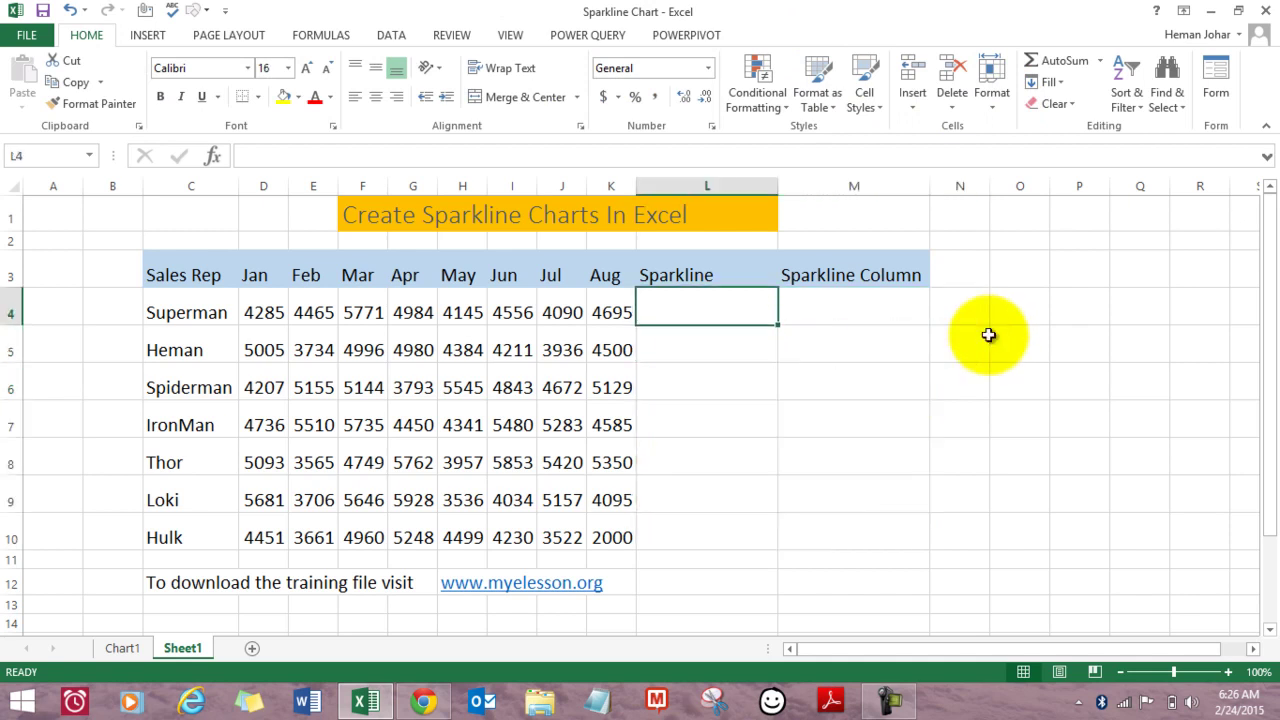
pyautogui.click(178, 535)
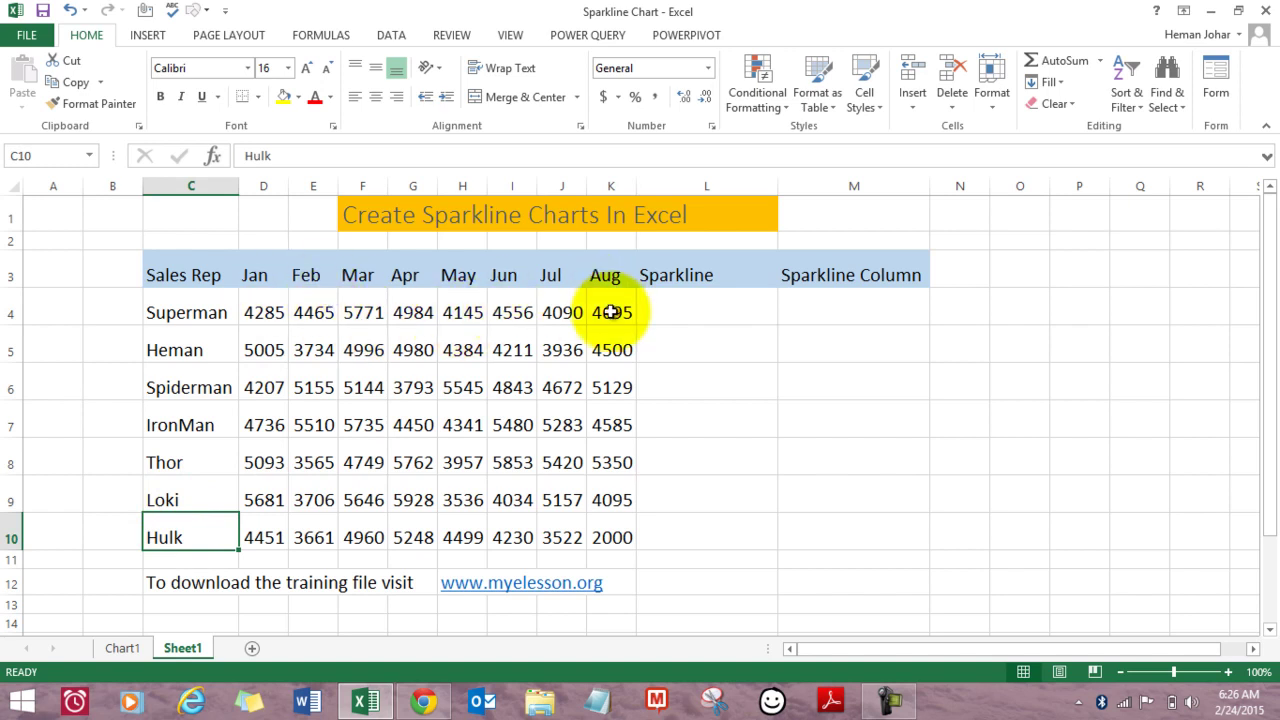
pyautogui.click(689, 308)
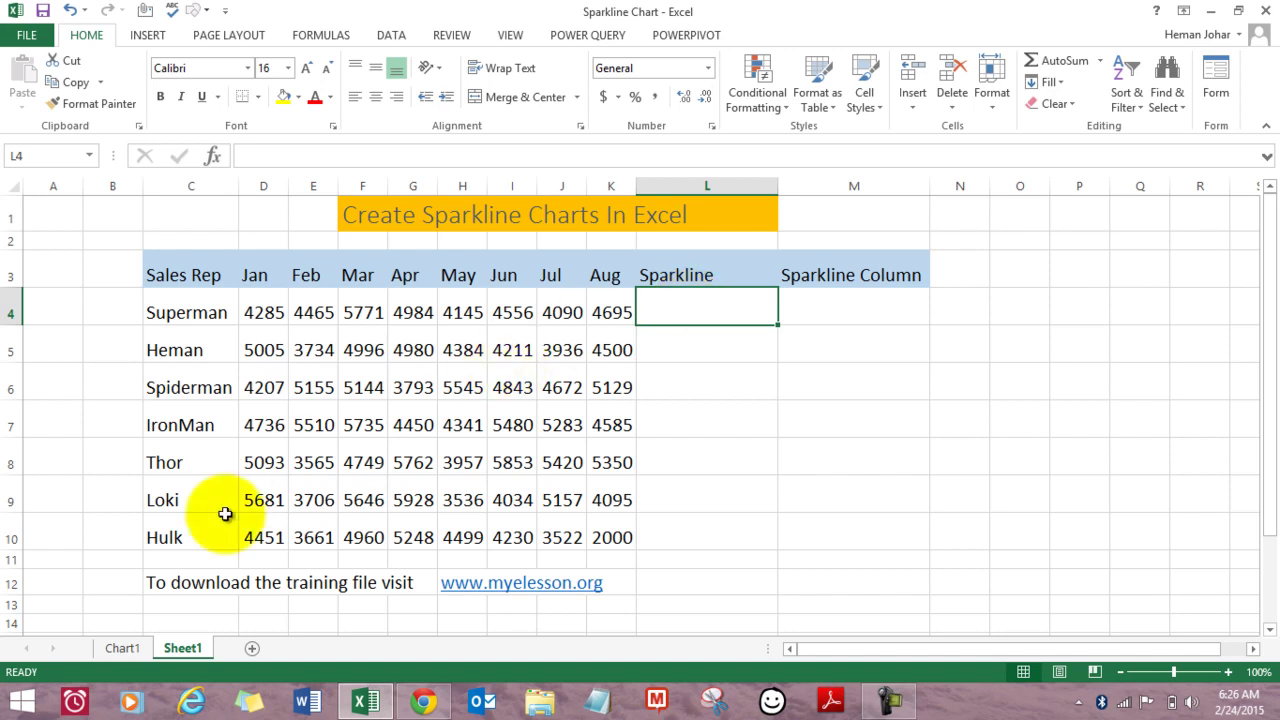
pyautogui.click(122, 648)
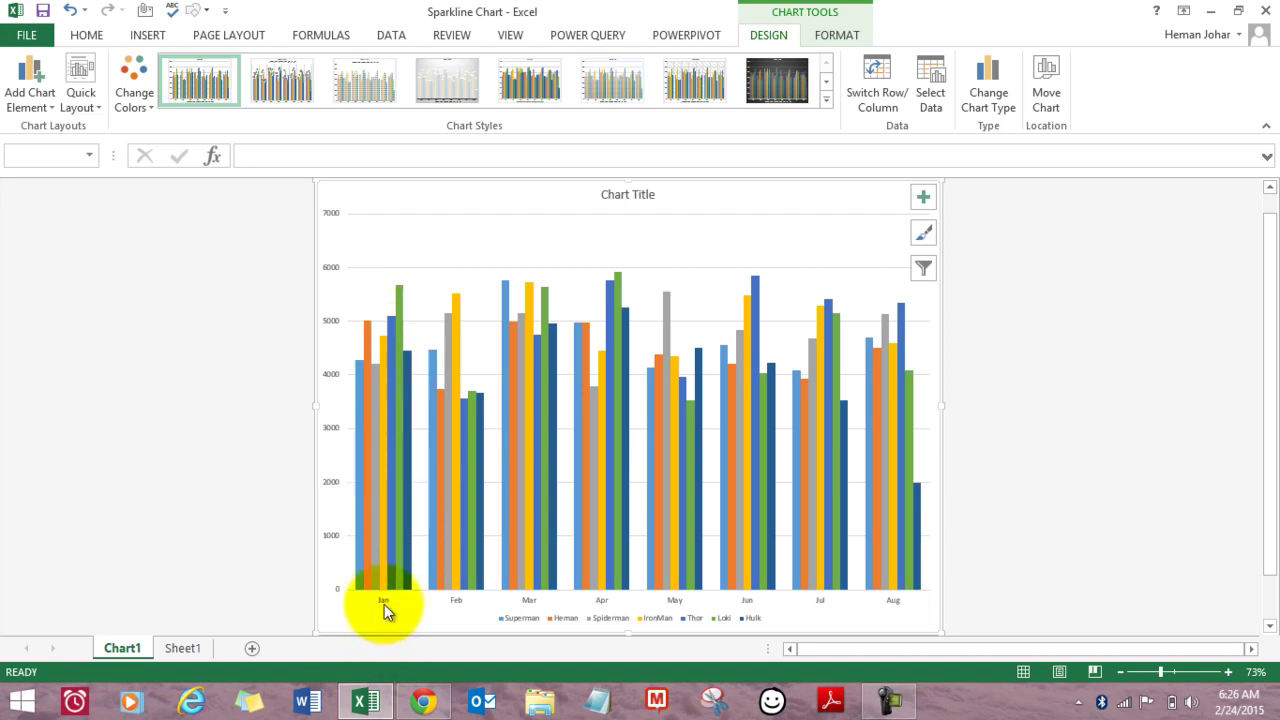
# Go back to Sheet1 with the sales rep table.
pyautogui.click(182, 648)
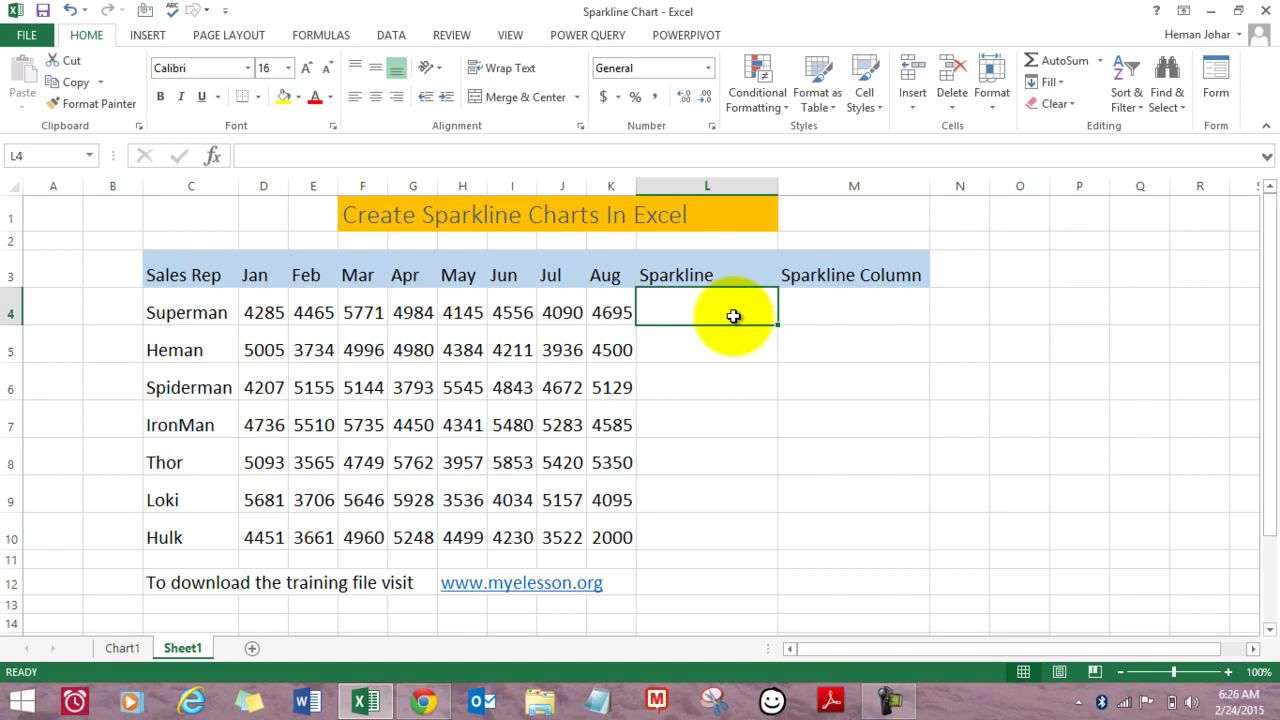
# Insert a line sparkline of D4:K4 in L4 and fill it down to L10.
pyautogui.click(149, 37)
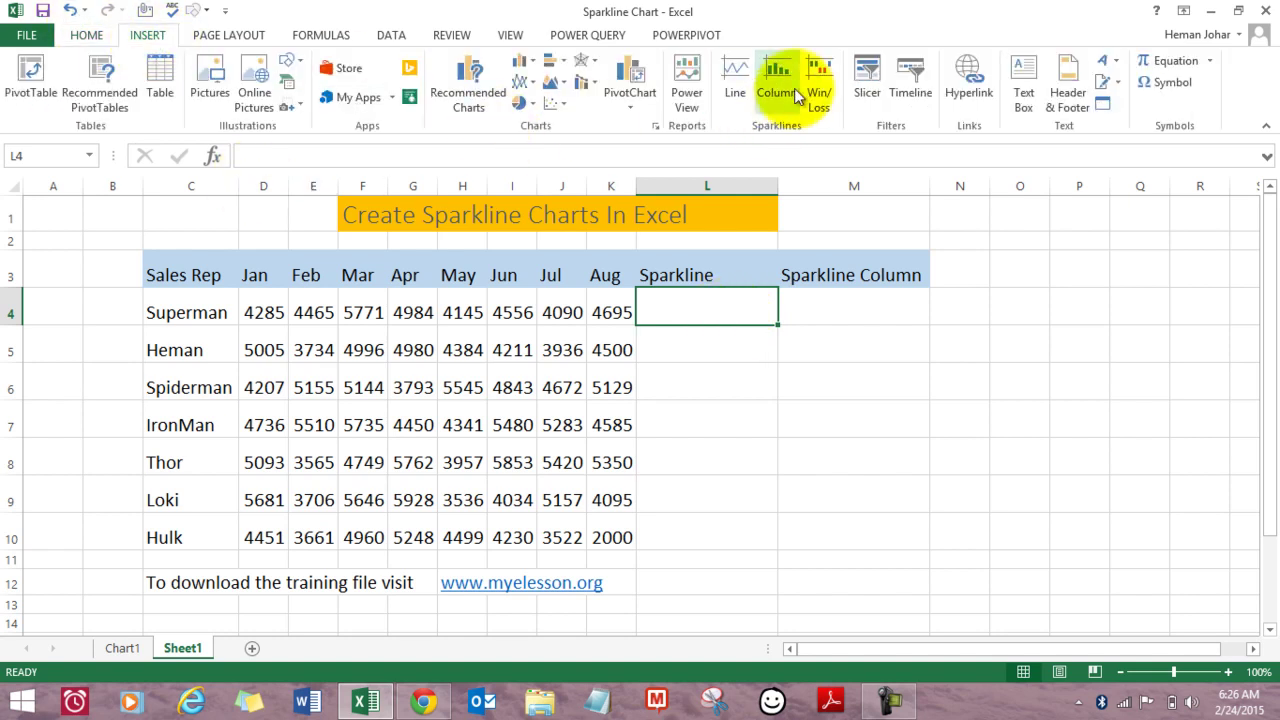
pyautogui.click(736, 80)
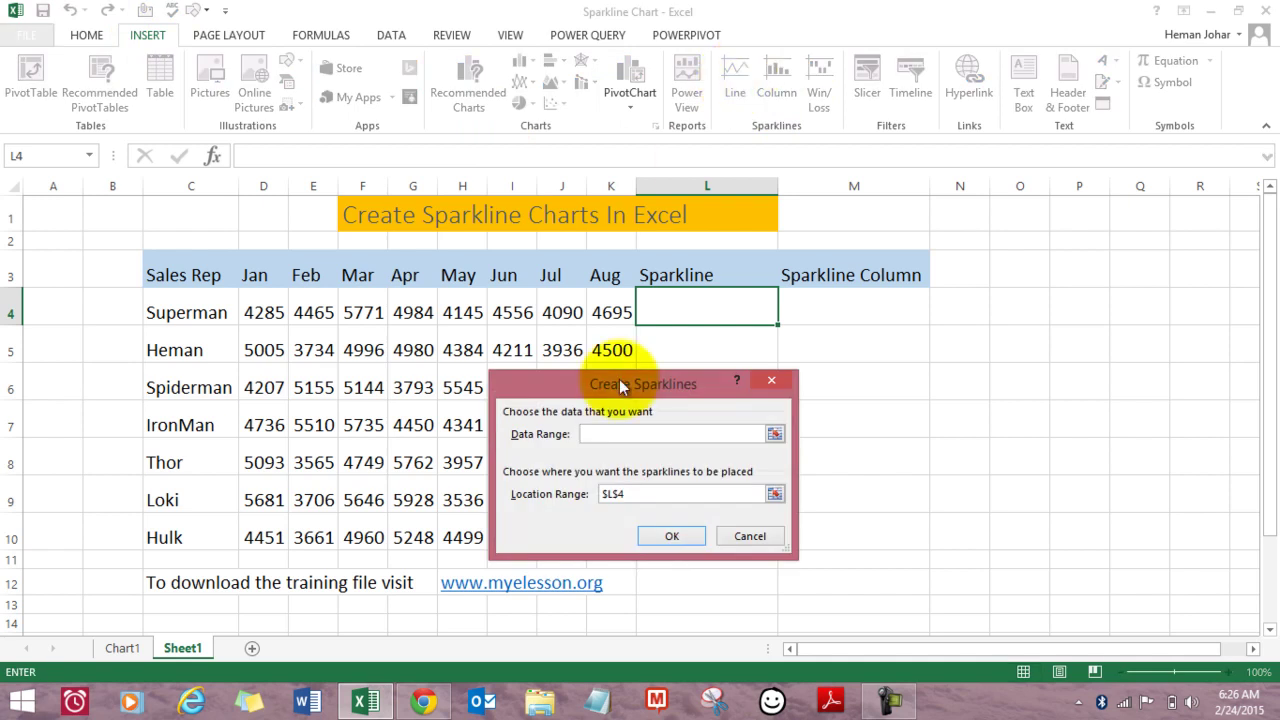
pyautogui.moveTo(258, 312); pyautogui.dragTo(611, 315)
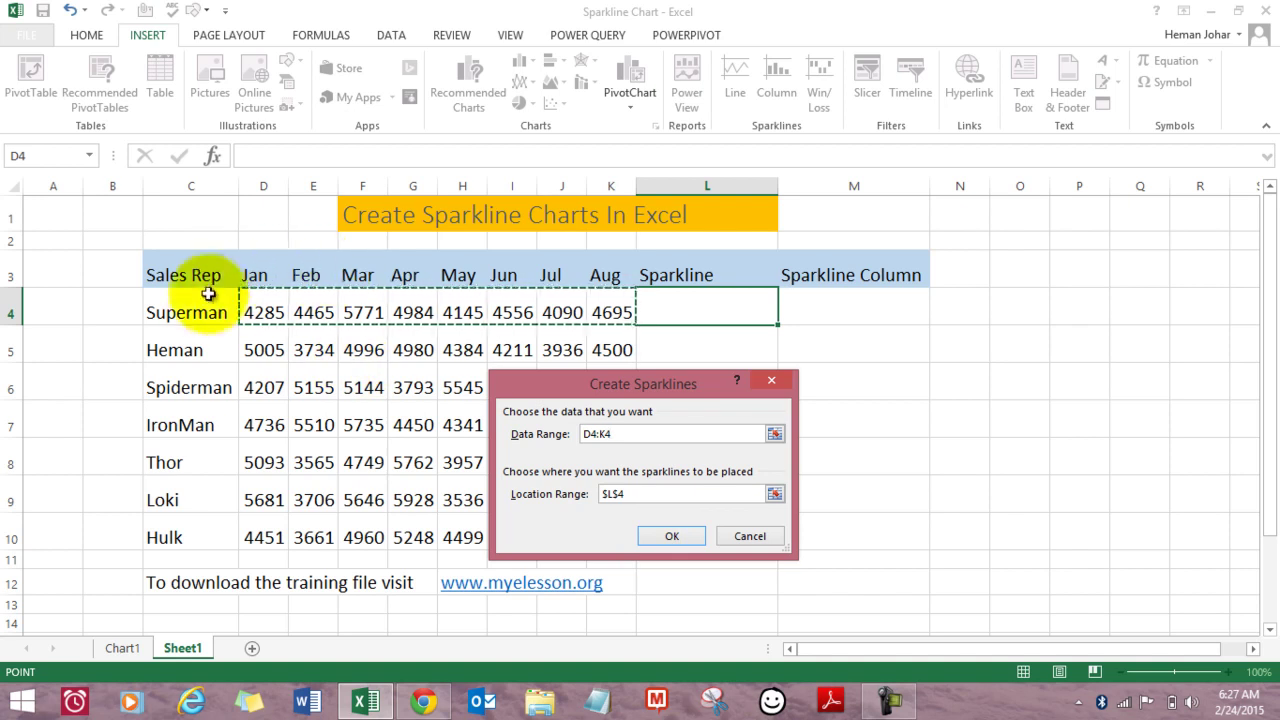
pyautogui.click(664, 534)
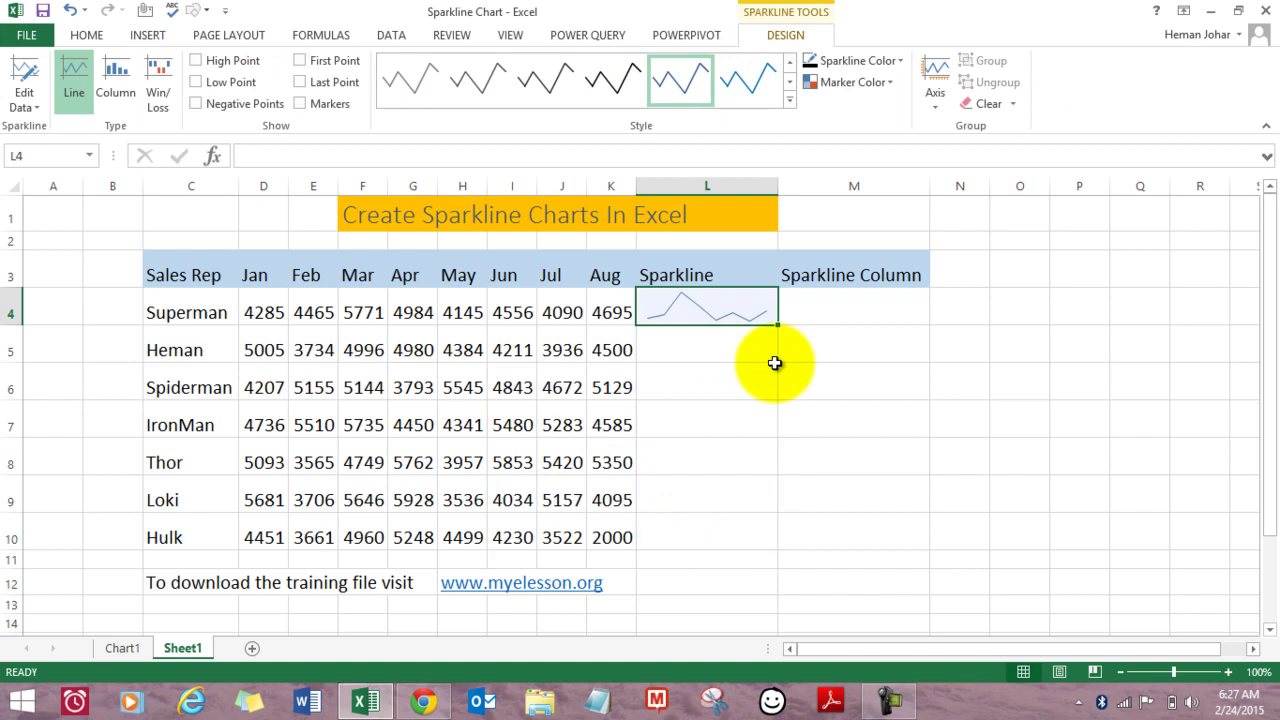
pyautogui.moveTo(777, 325); pyautogui.dragTo(766, 540)
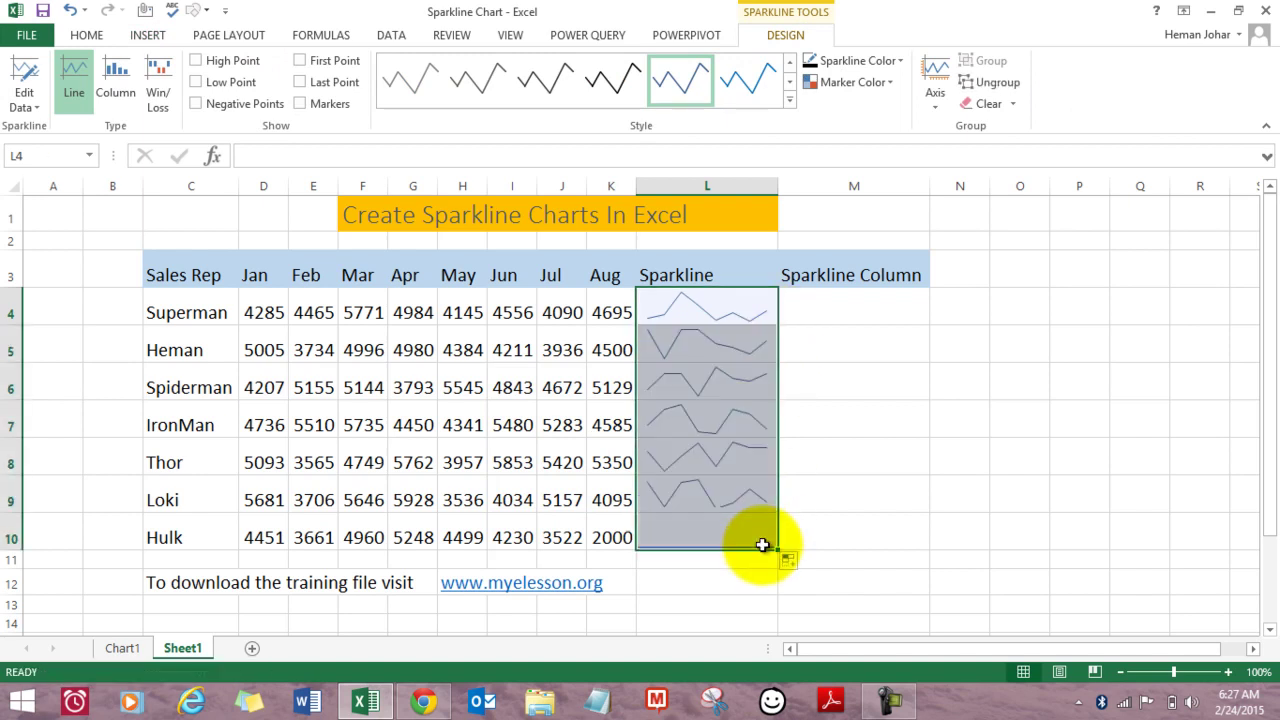
pyautogui.click(934, 486)
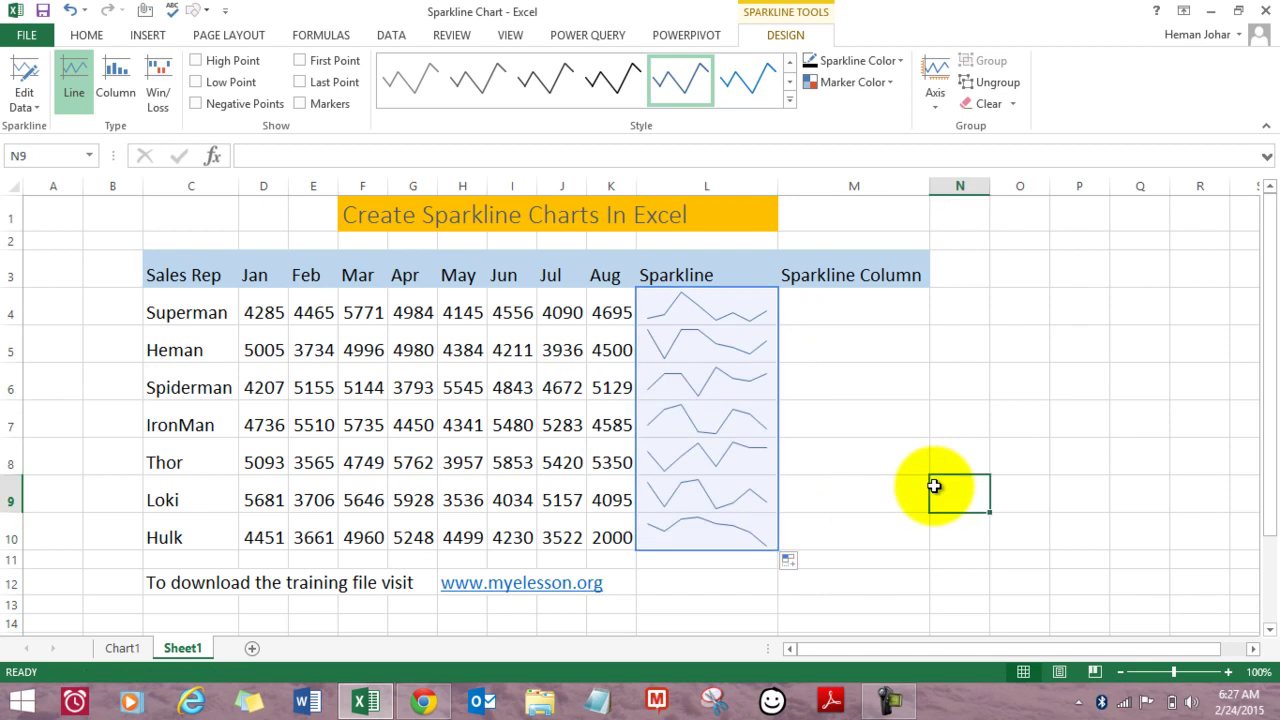
pyautogui.click(743, 310)
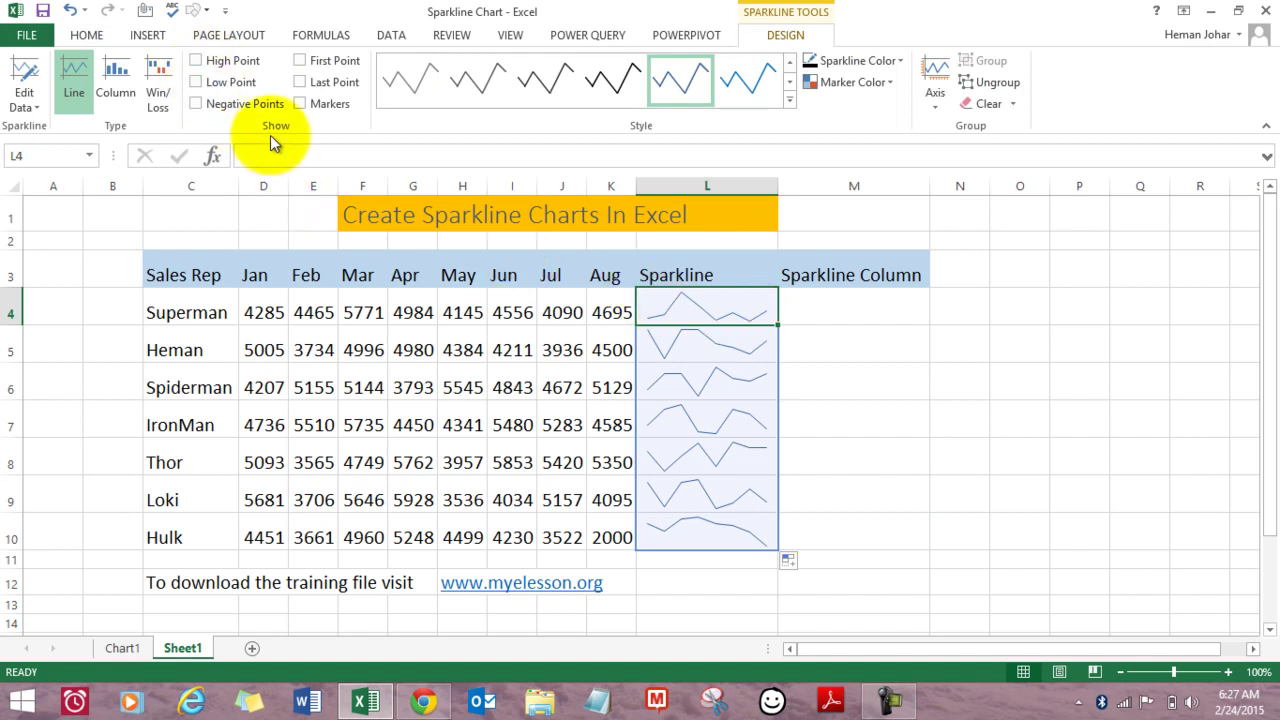
# Show High Point and Markers on the line sparklines, leaving First and Last Point off.
pyautogui.click(197, 60)
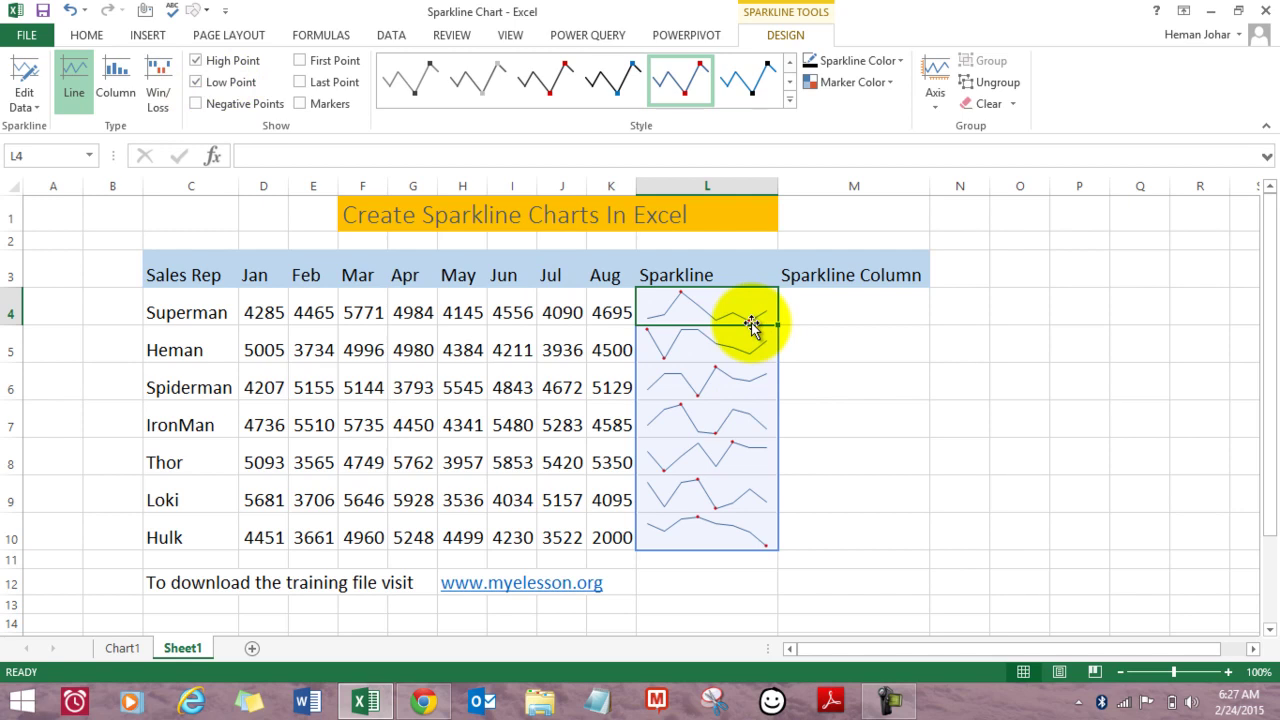
pyautogui.click(300, 83)
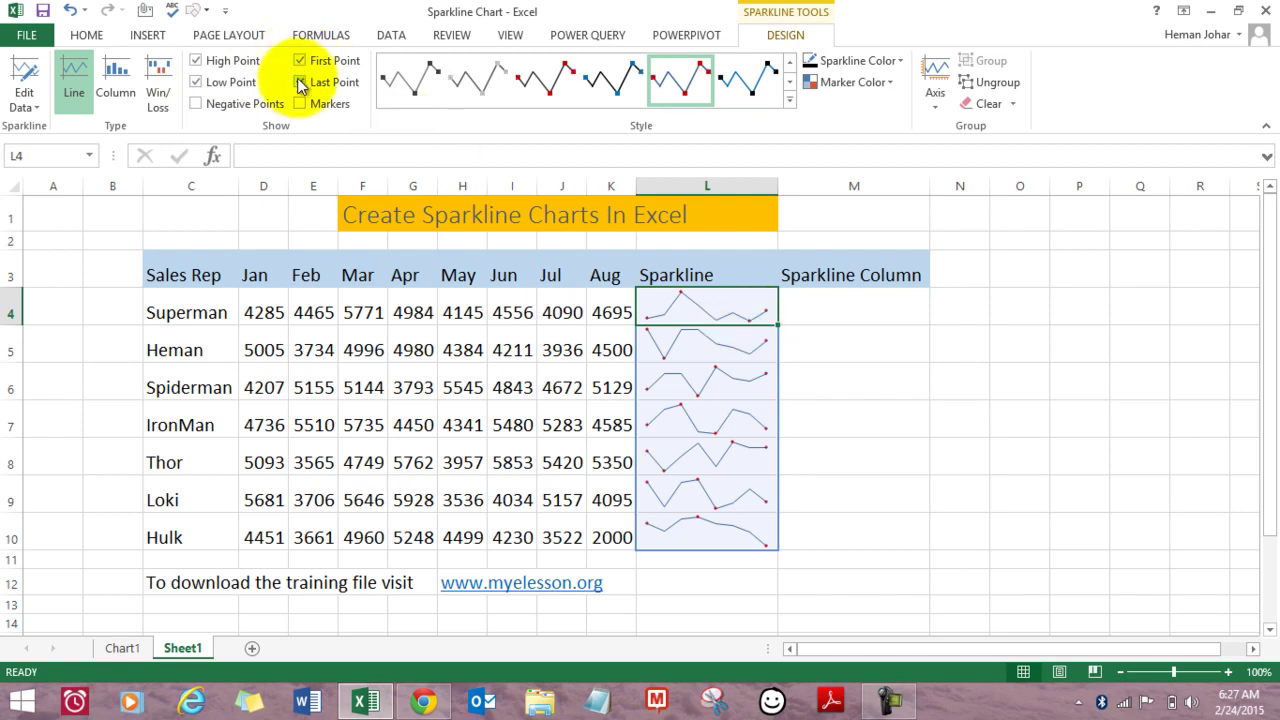
pyautogui.click(300, 83)
pyautogui.click(300, 61)
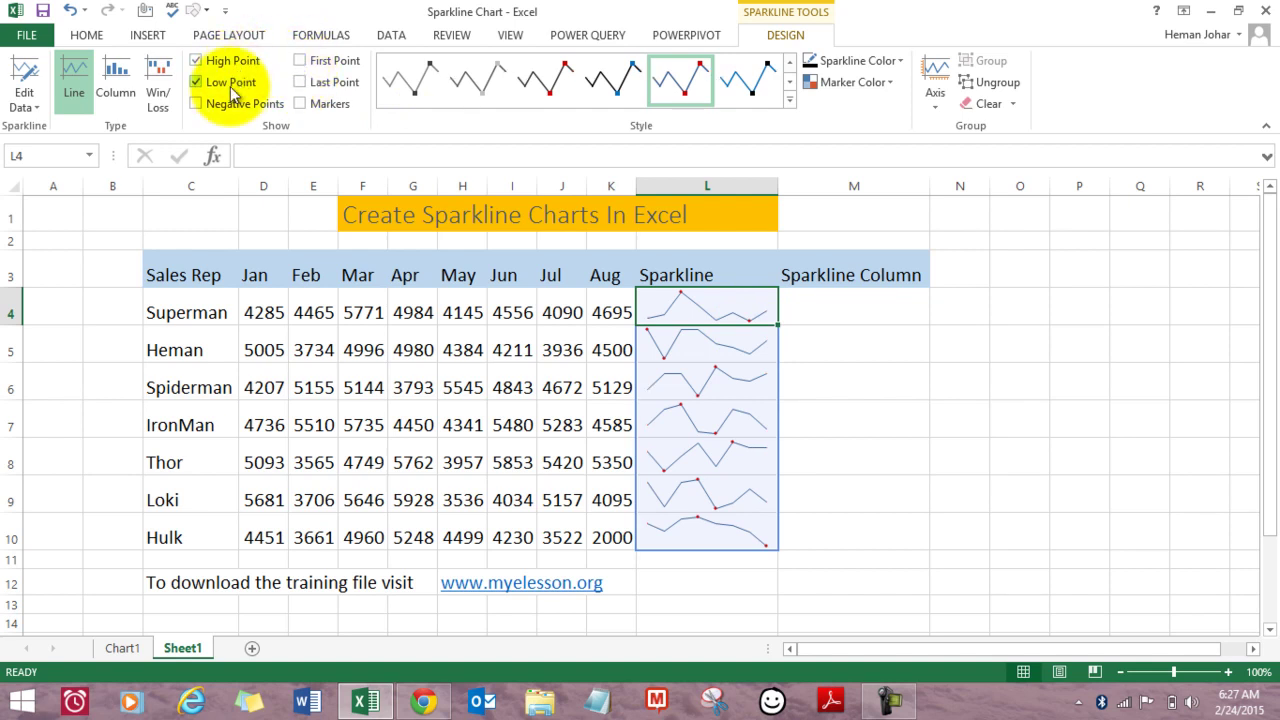
pyautogui.click(300, 104)
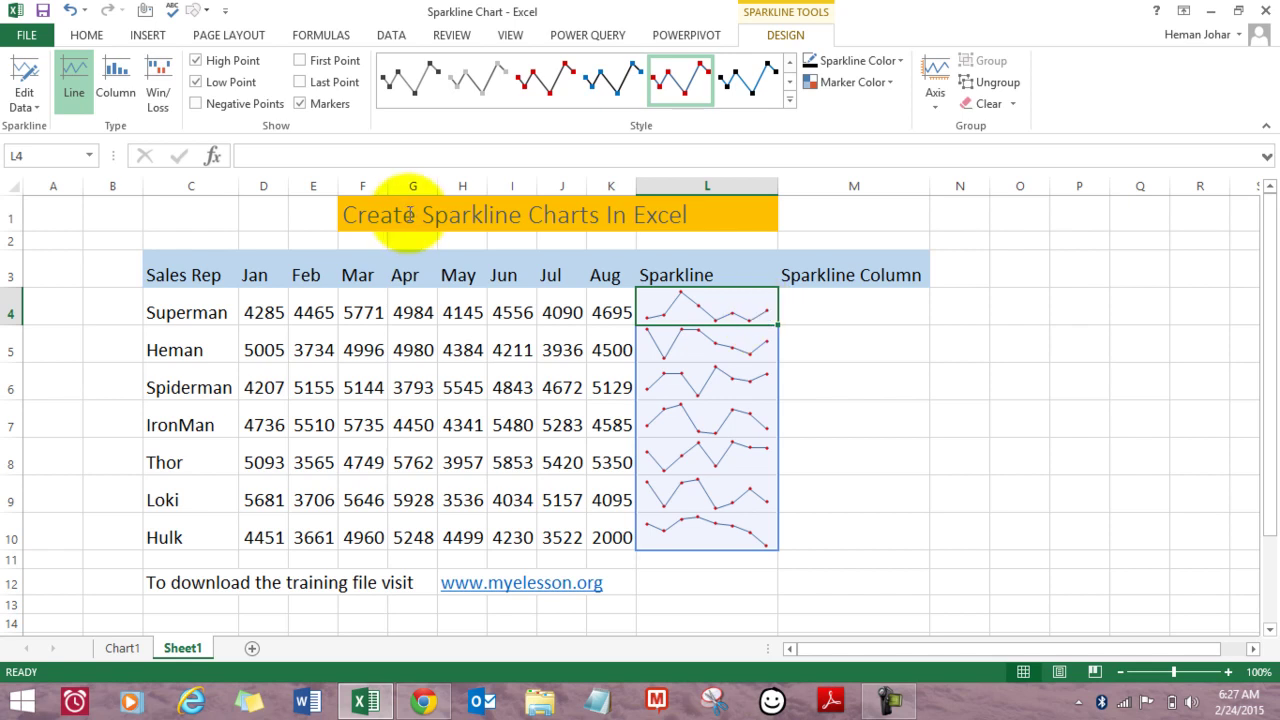
# Swap the point markers for negative-point highlighting on the line sparklines.
pyautogui.click(302, 104)
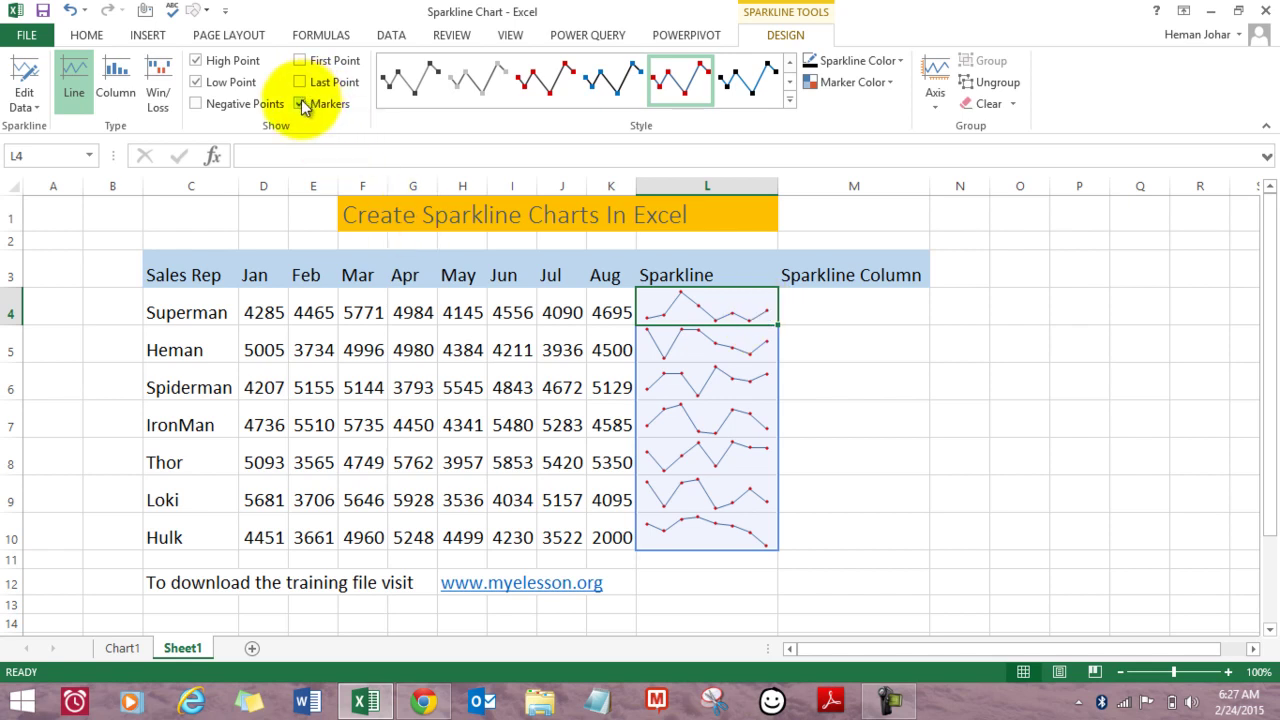
pyautogui.click(197, 105)
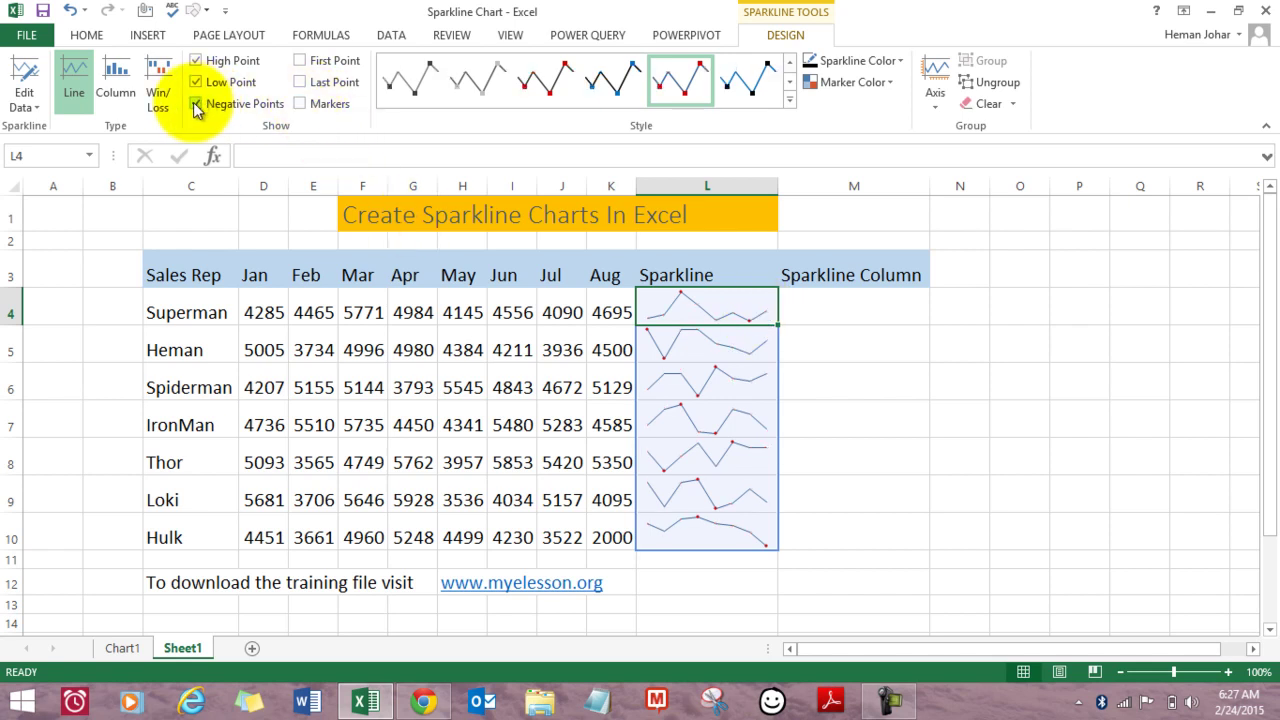
pyautogui.click(462, 312)
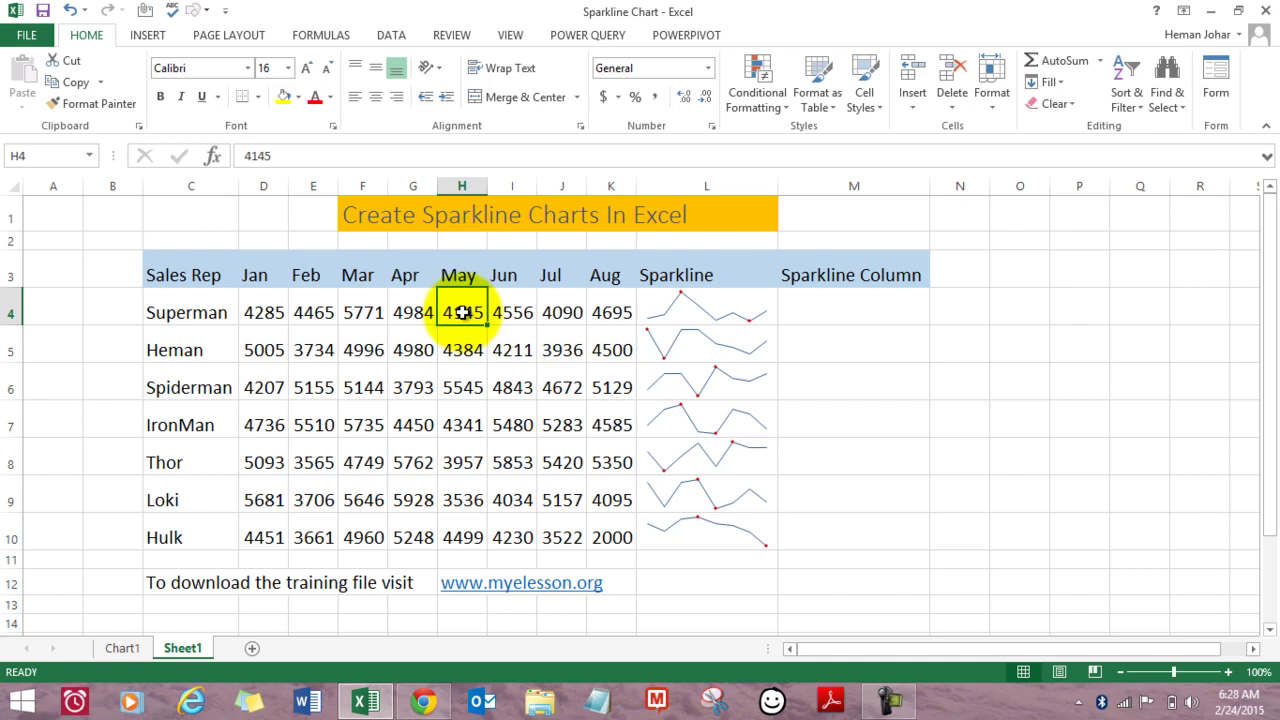
# Enter -15 as Superman's May sales in H4 and widen the Sparkline column.
pyautogui.write('-15')
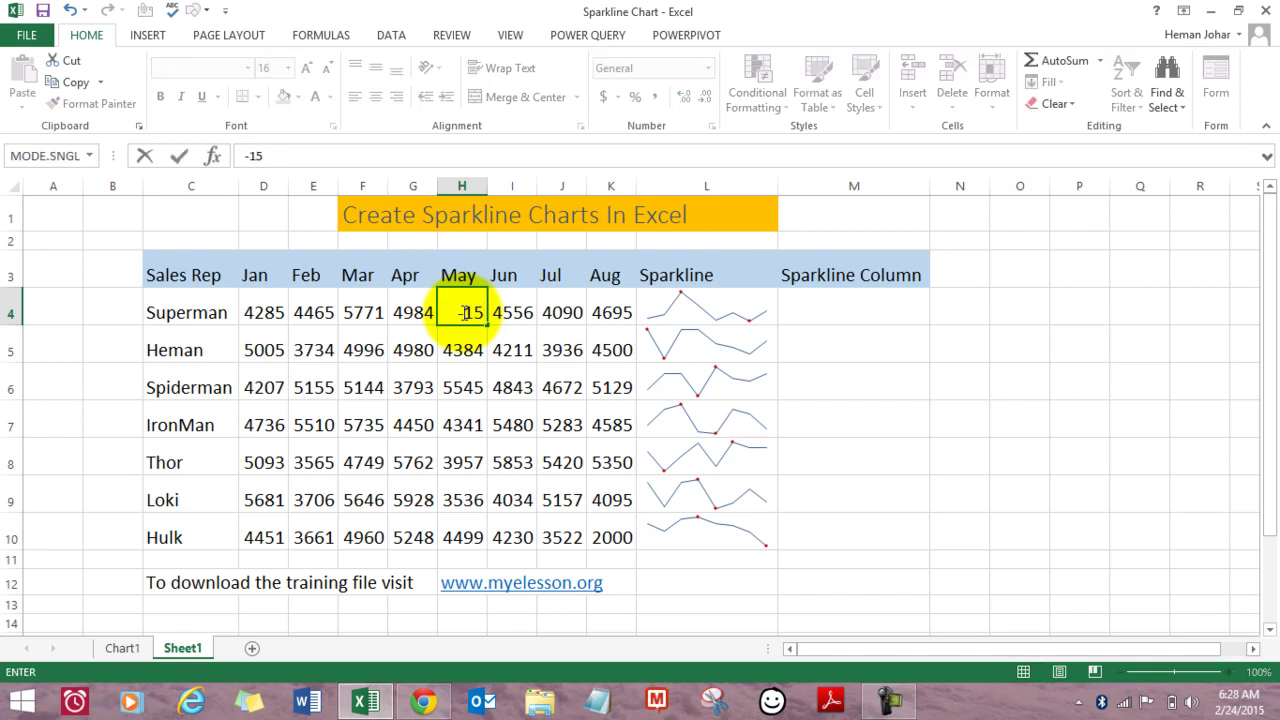
pyautogui.press('Return')
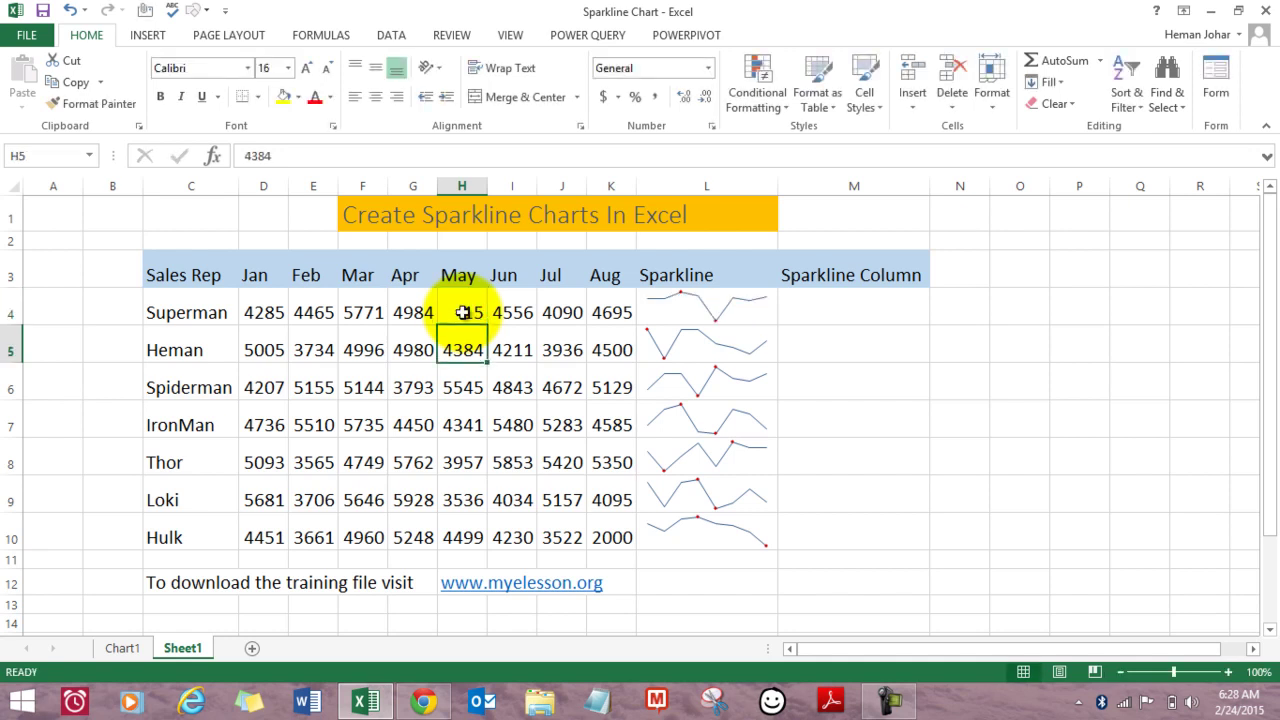
pyautogui.click(717, 314)
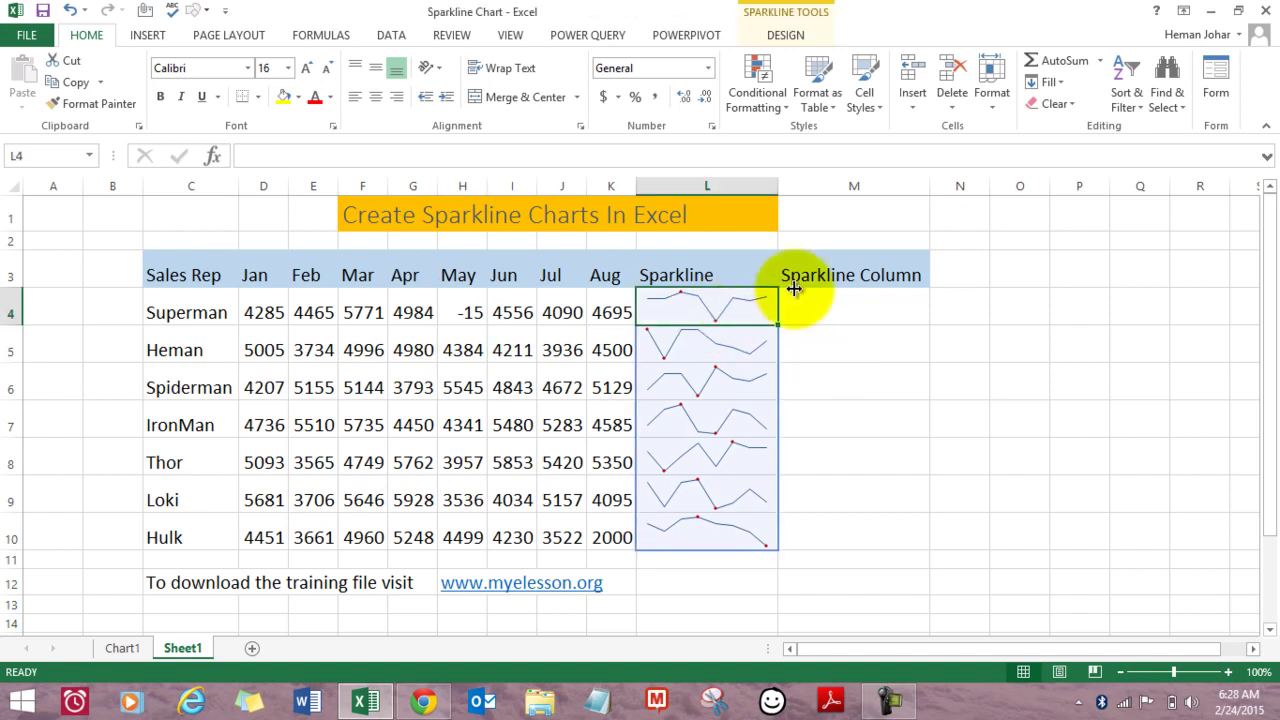
pyautogui.moveTo(778, 189); pyautogui.dragTo(818, 189)
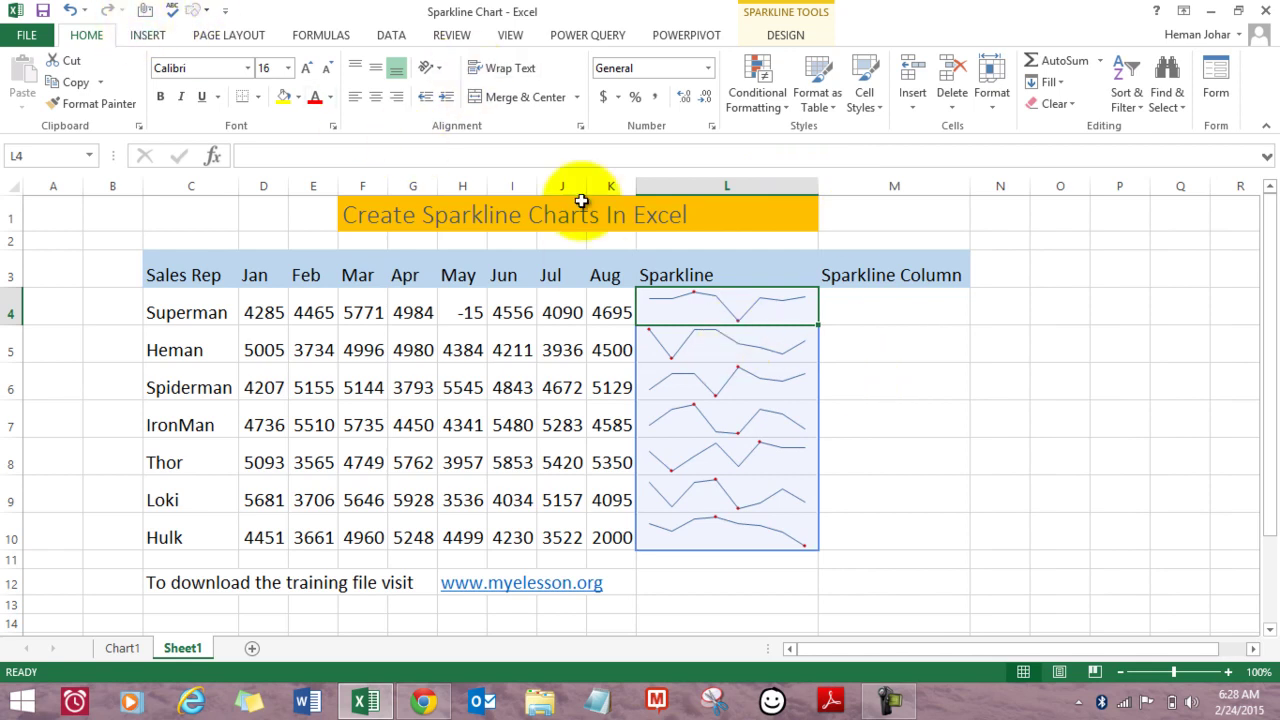
# Set the line sparklines' weight to 2¼ pt.
pyautogui.click(786, 36)
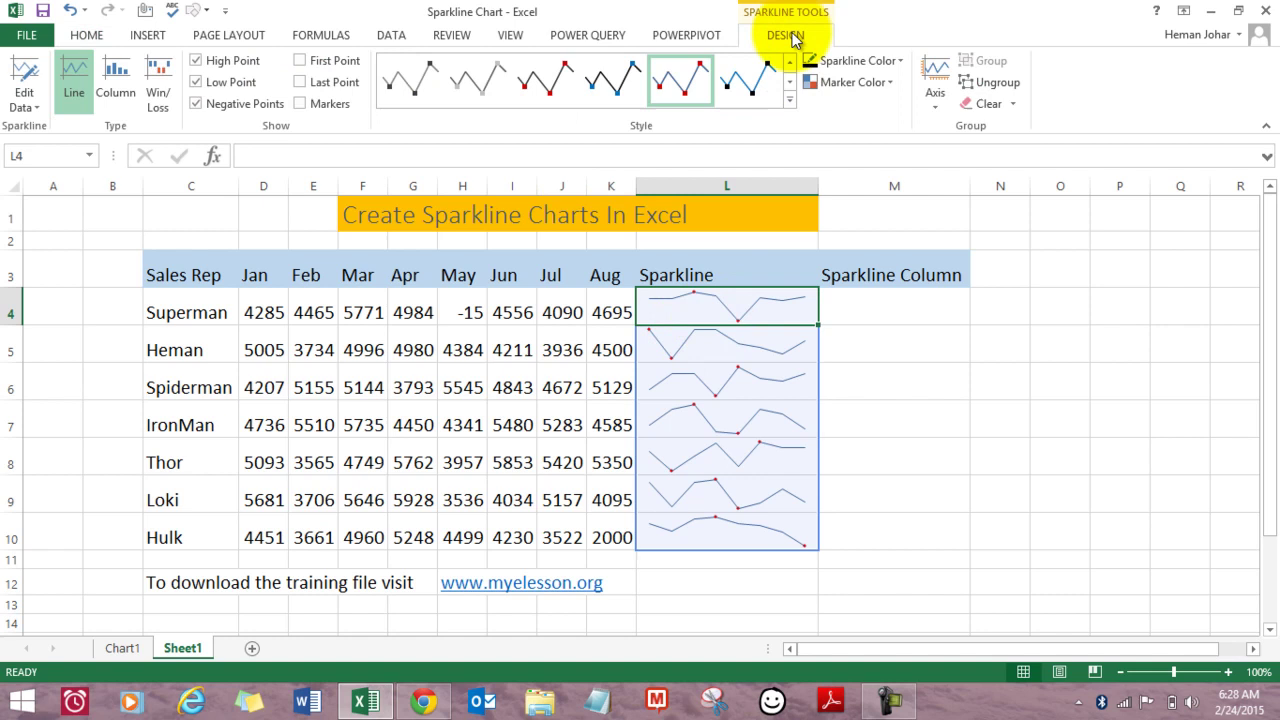
pyautogui.click(889, 86)
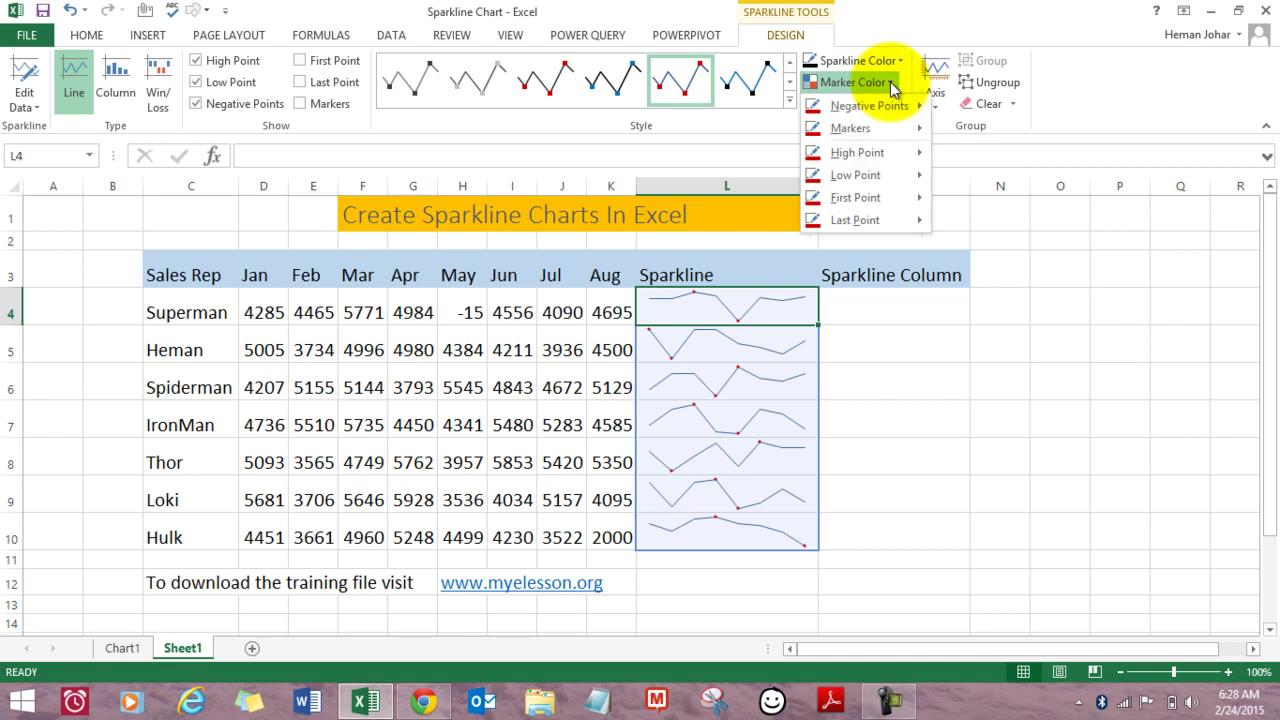
pyautogui.moveTo(869, 104)
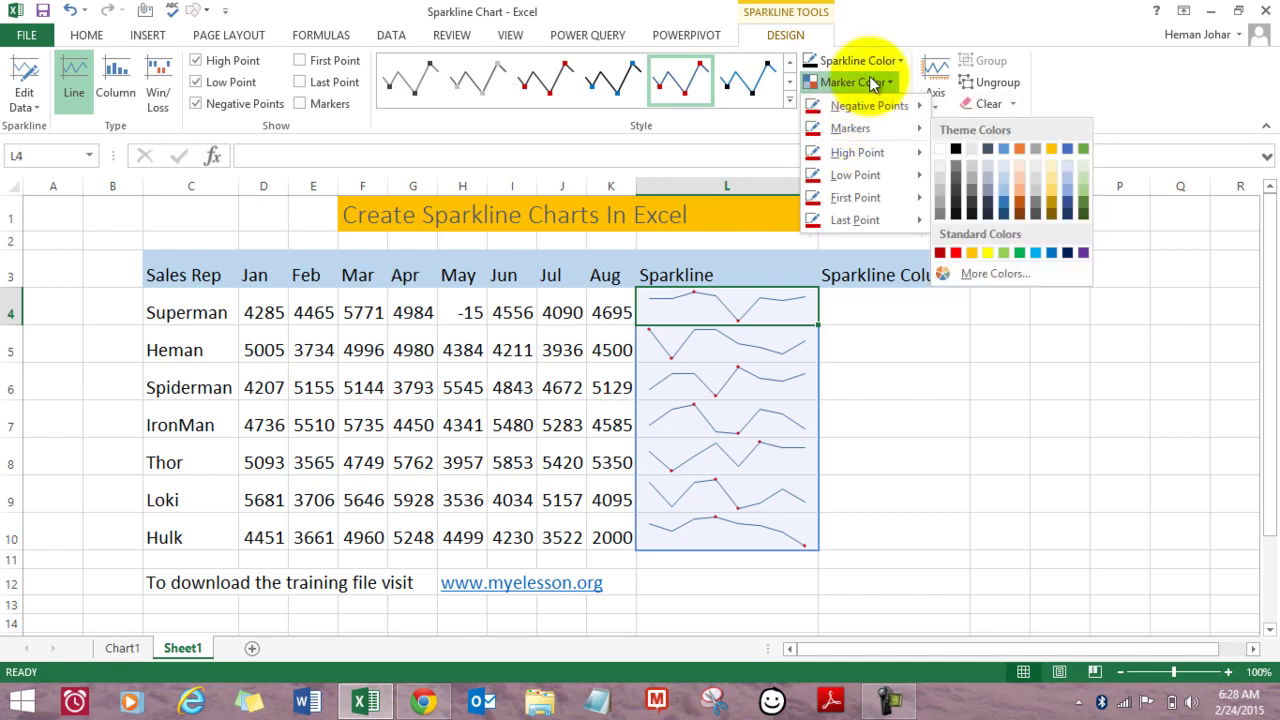
pyautogui.click(872, 59)
pyautogui.click(880, 62)
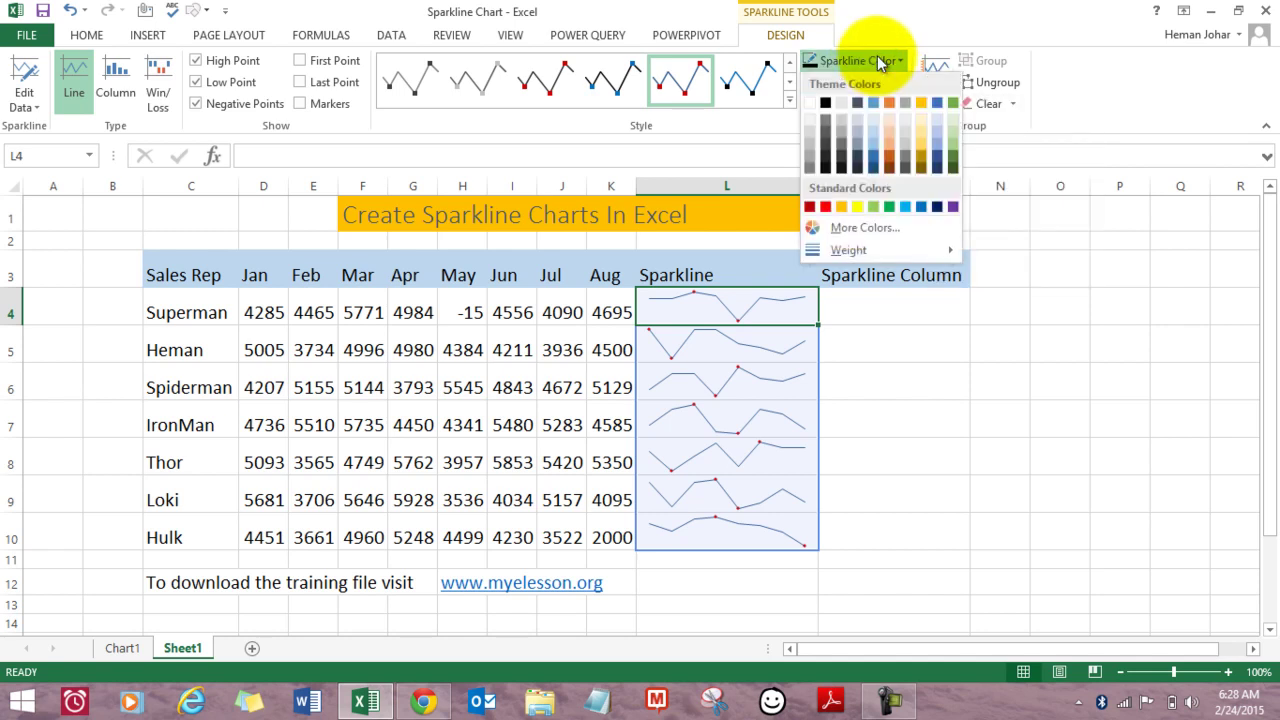
pyautogui.moveTo(836, 249)
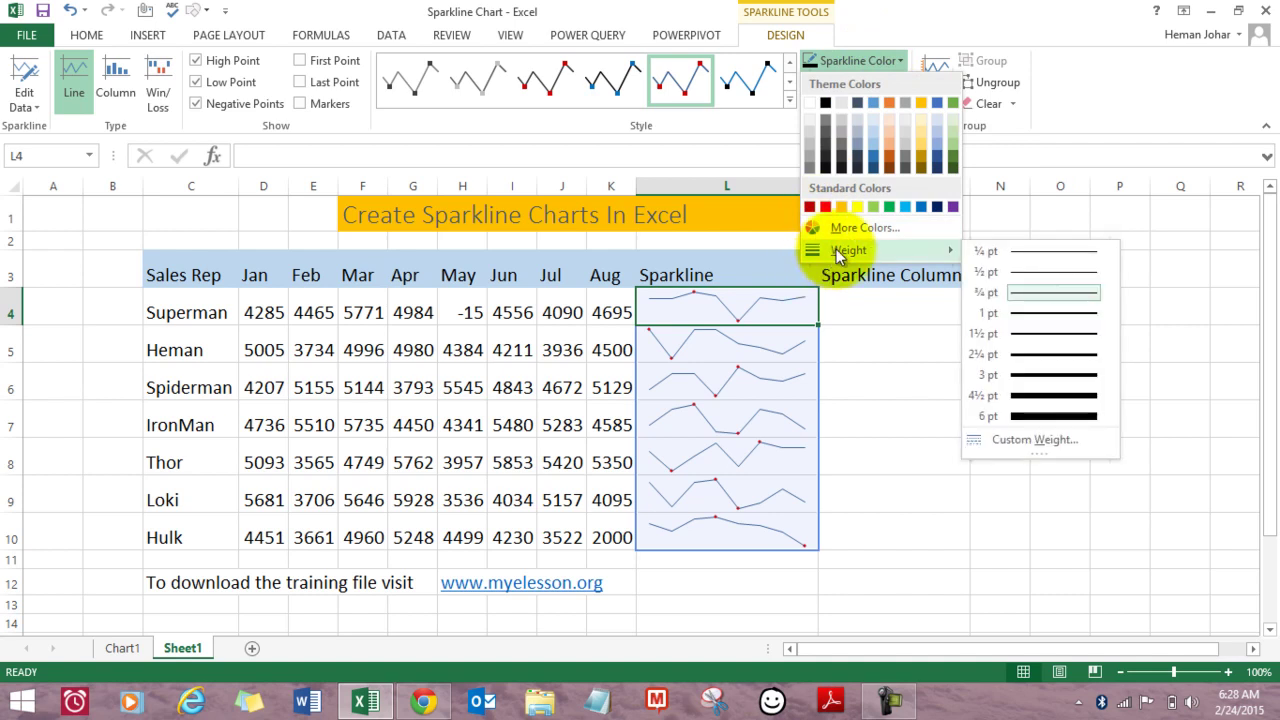
pyautogui.click(1030, 356)
pyautogui.click(957, 393)
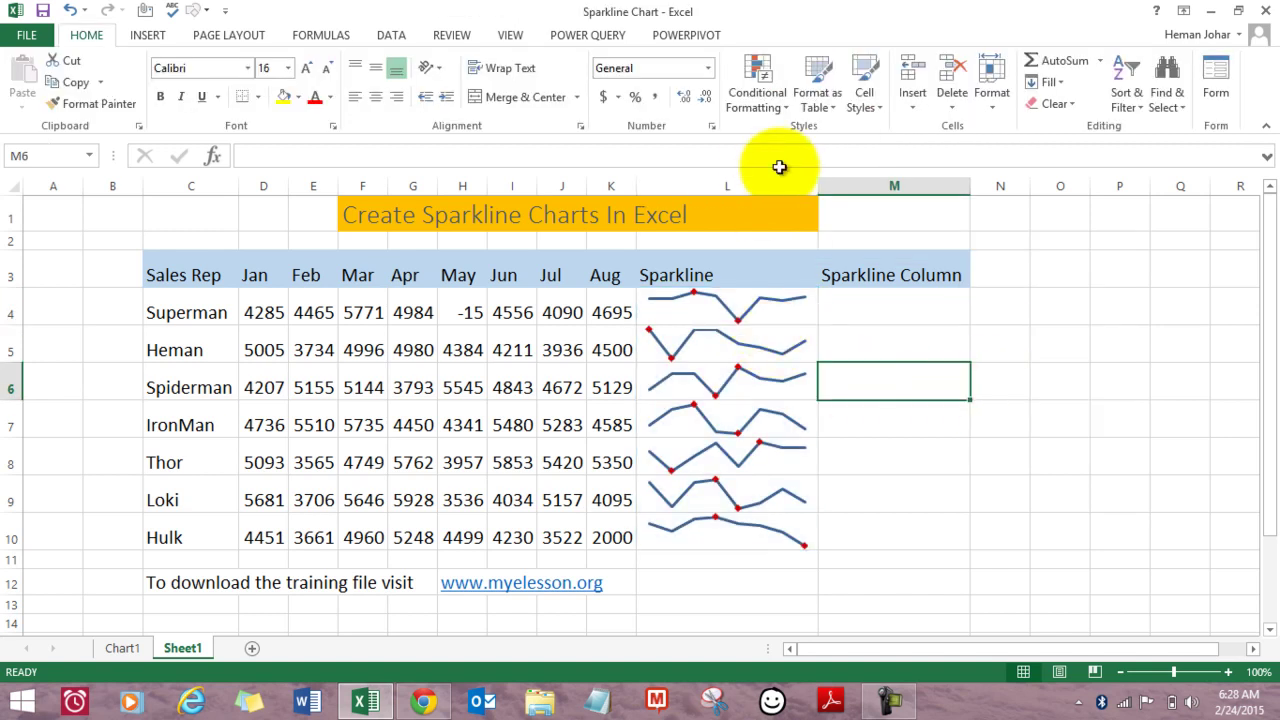
# Apply the bottom-row, second-column sparkline style: blue lines, green high points, red low points.
pyautogui.click(749, 317)
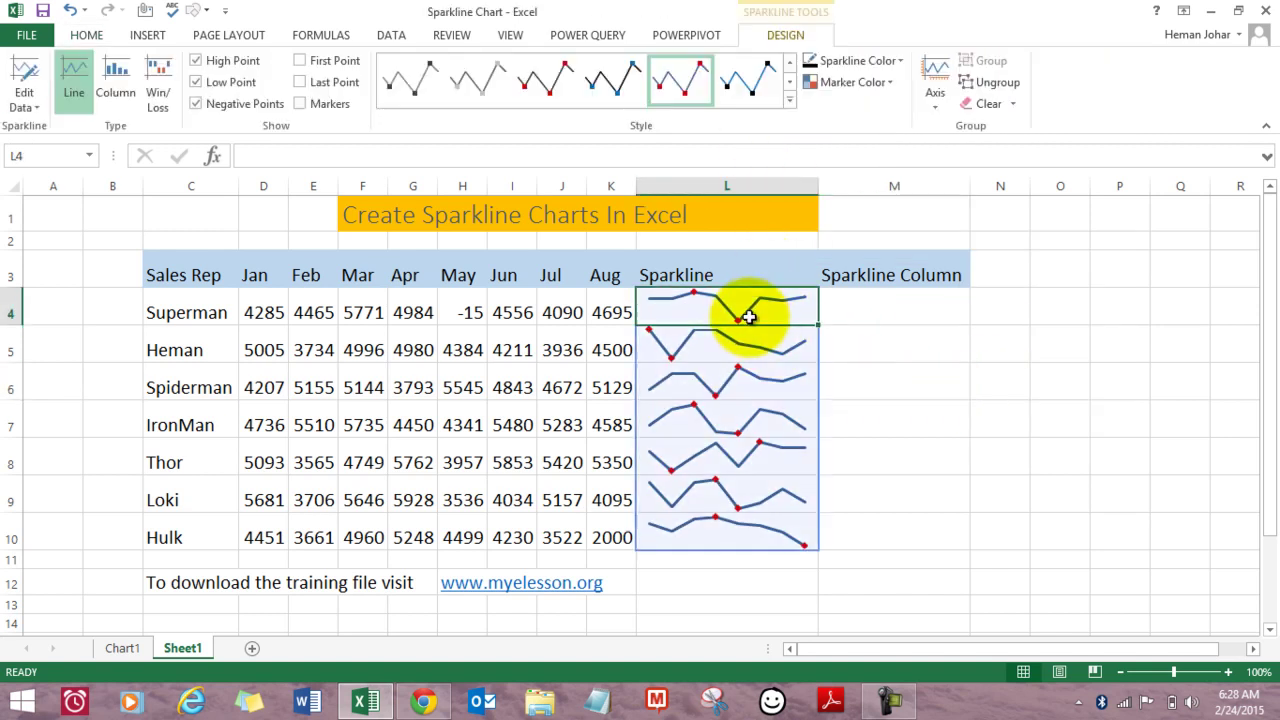
pyautogui.click(789, 101)
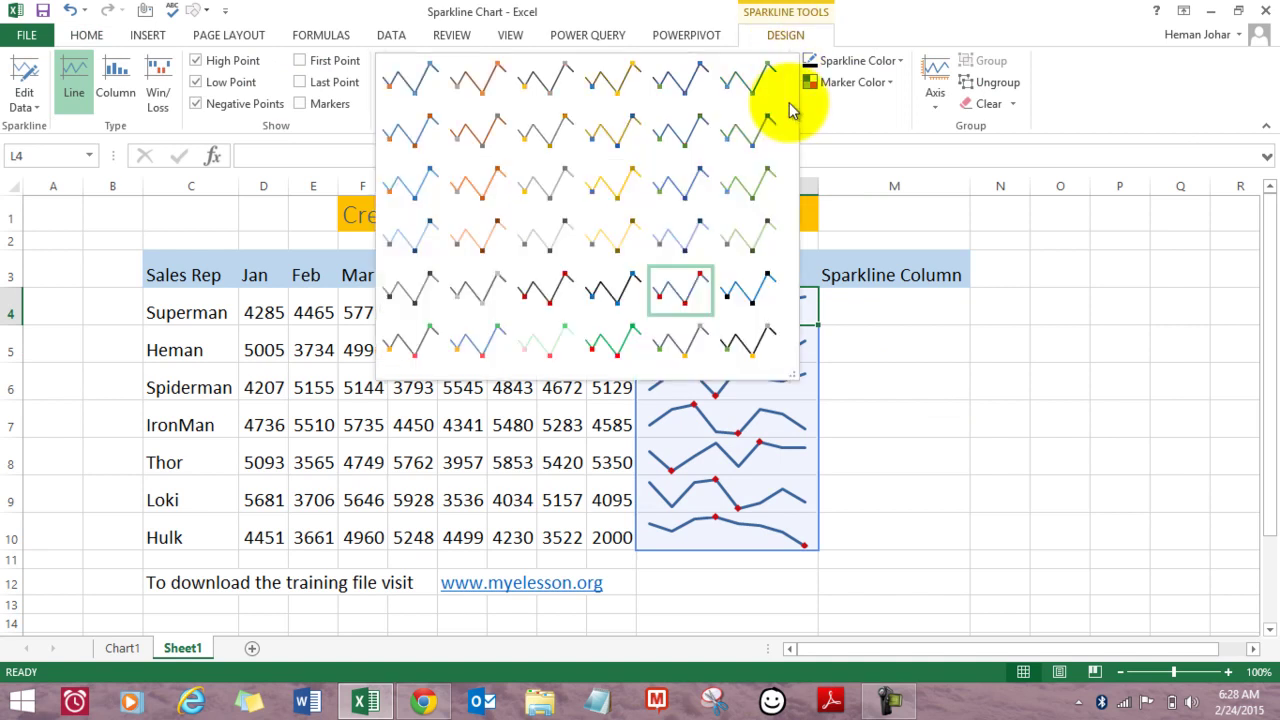
pyautogui.click(478, 344)
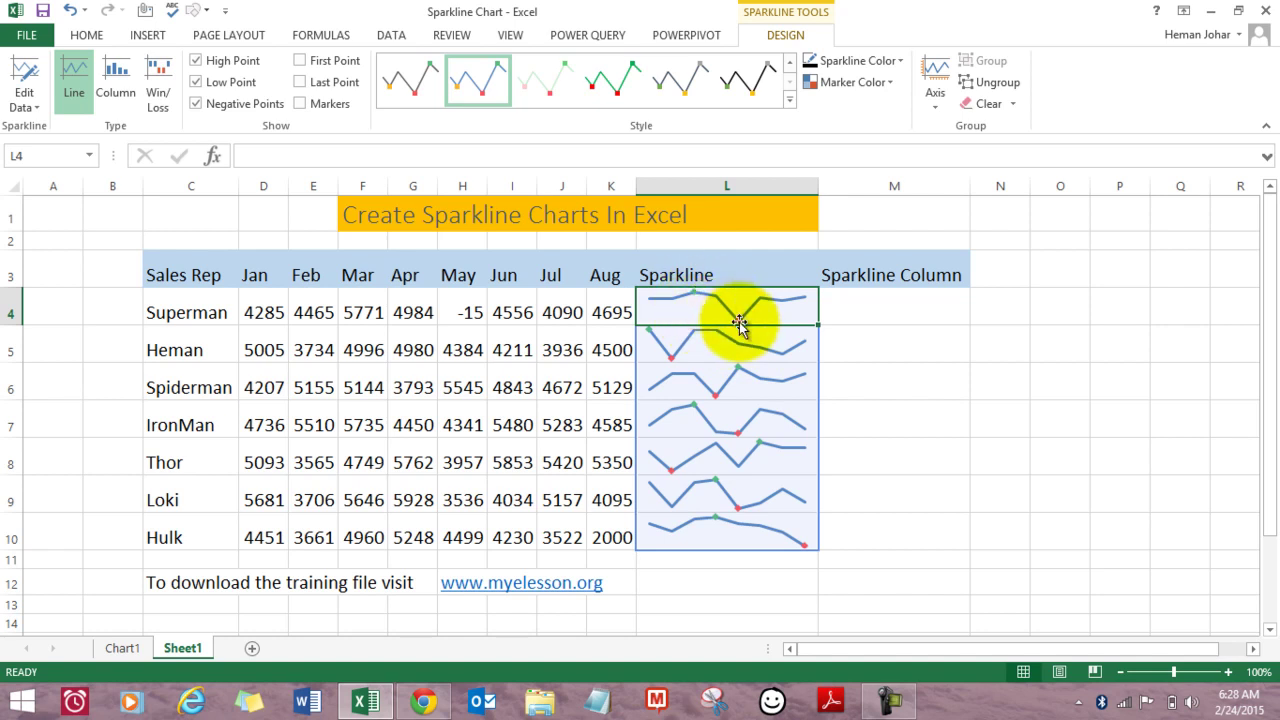
pyautogui.click(886, 417)
pyautogui.click(798, 315)
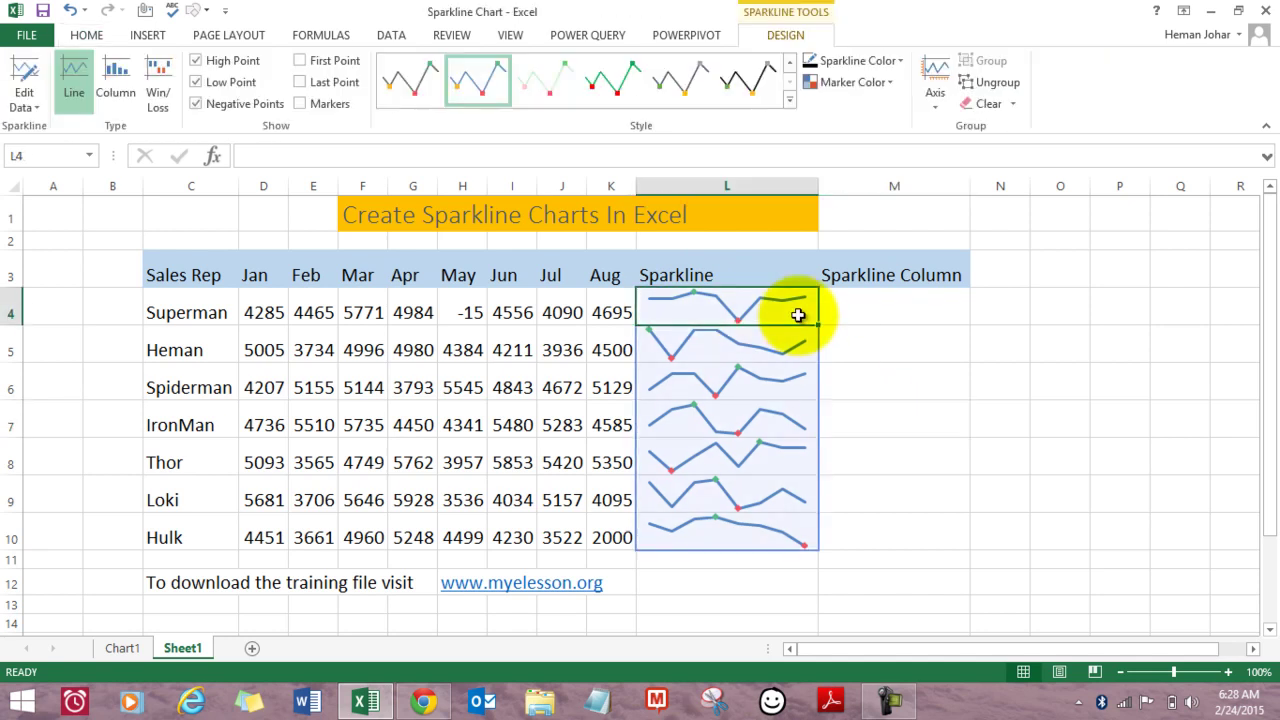
pyautogui.press('Down')
pyautogui.press('Down')
pyautogui.press('Down')
pyautogui.press('Down')
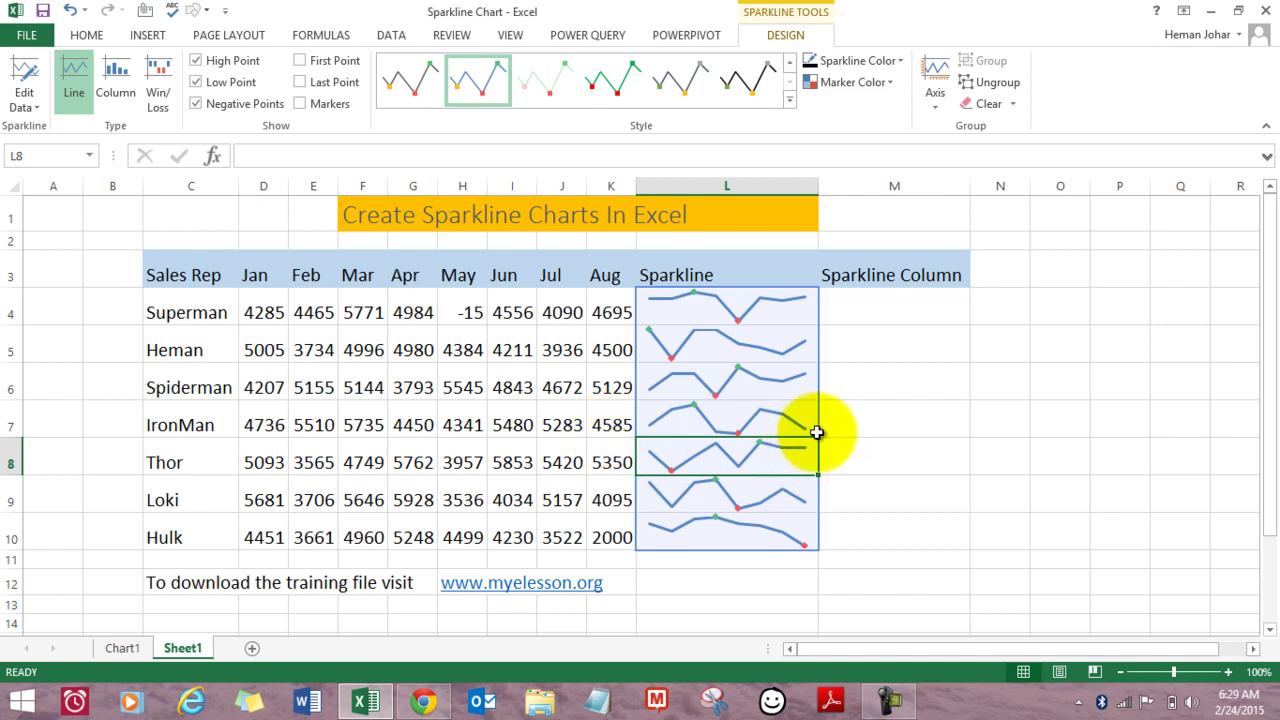
pyautogui.click(608, 316)
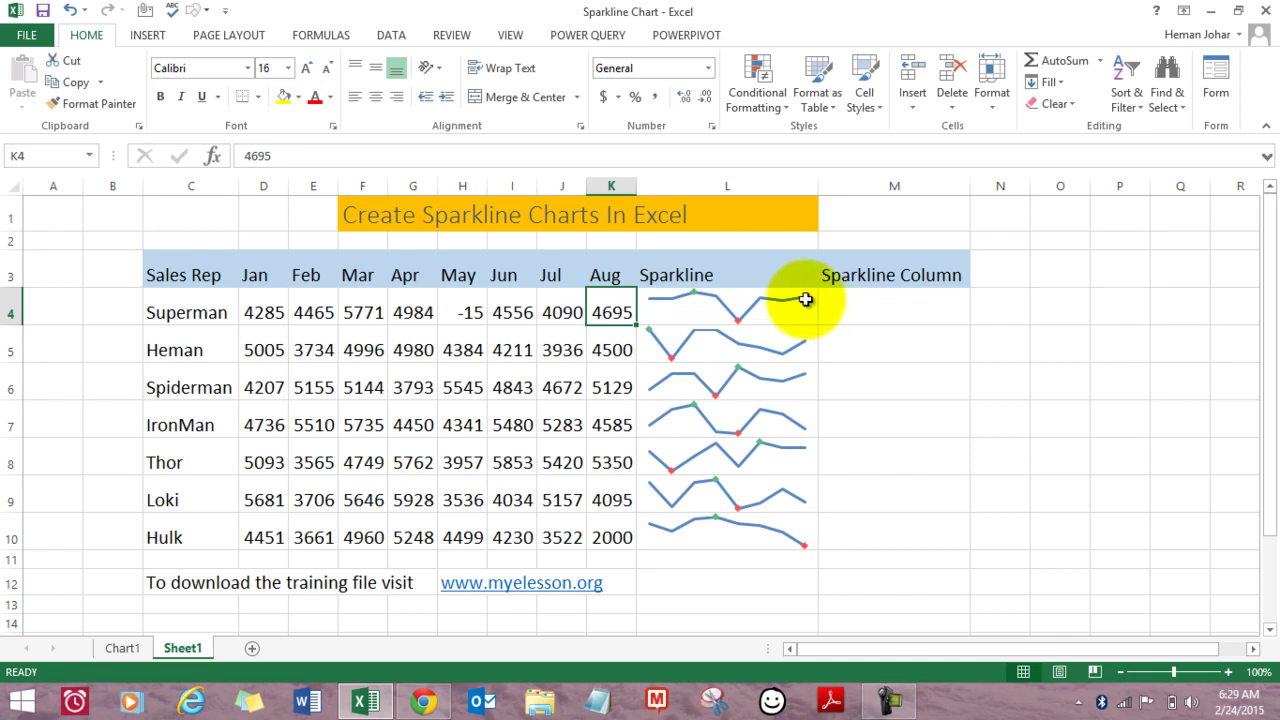
# Set the sparklines' vertical axis minimum to Same for All Sparklines.
pyautogui.click(805, 299)
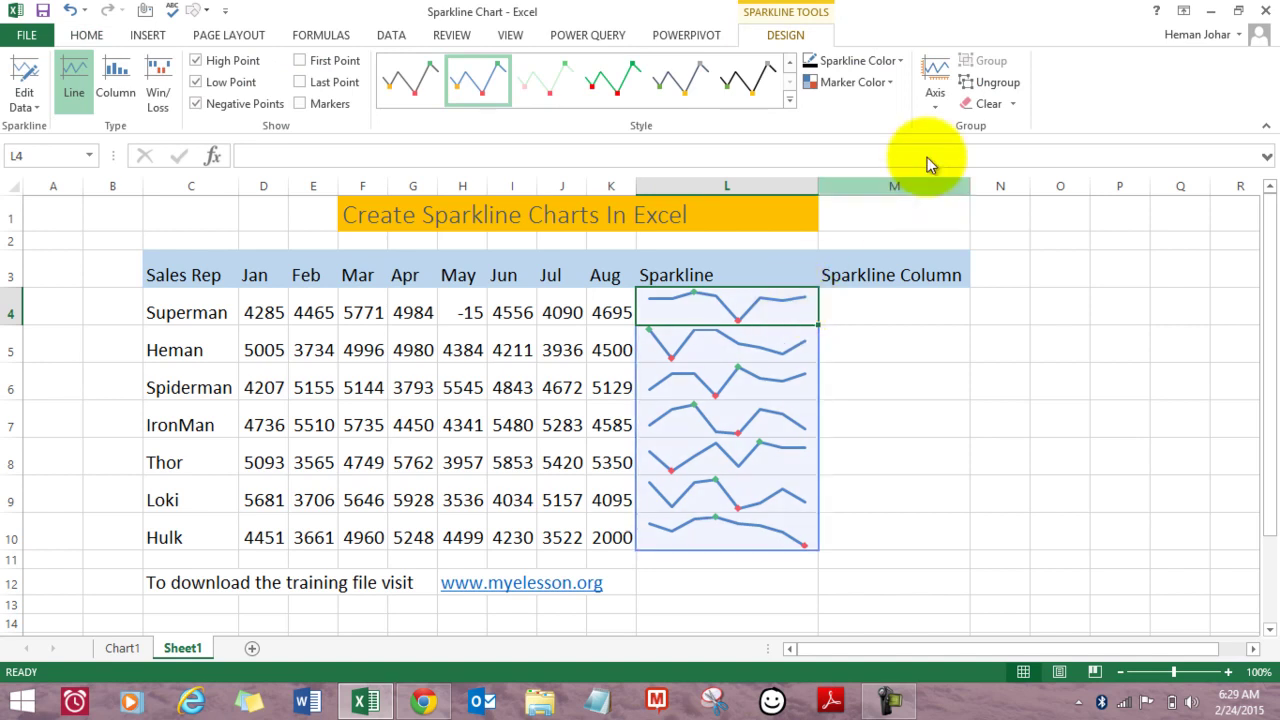
pyautogui.click(937, 109)
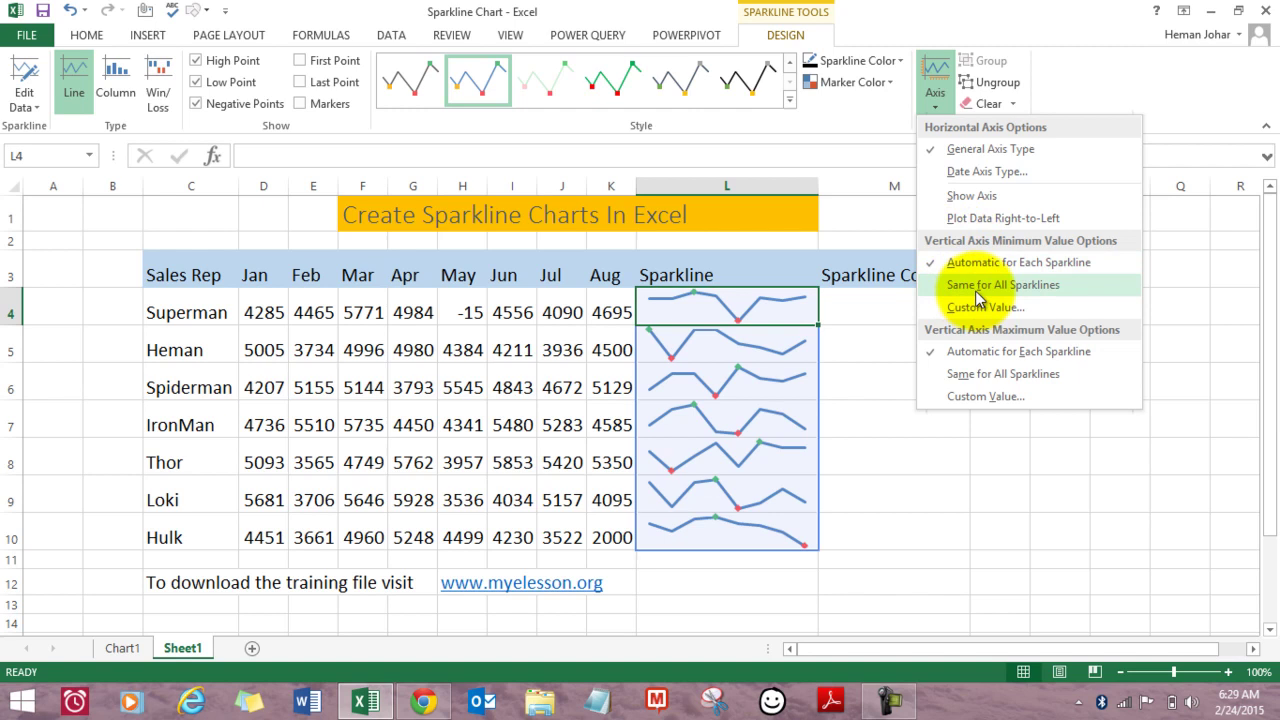
pyautogui.click(975, 290)
pyautogui.click(936, 105)
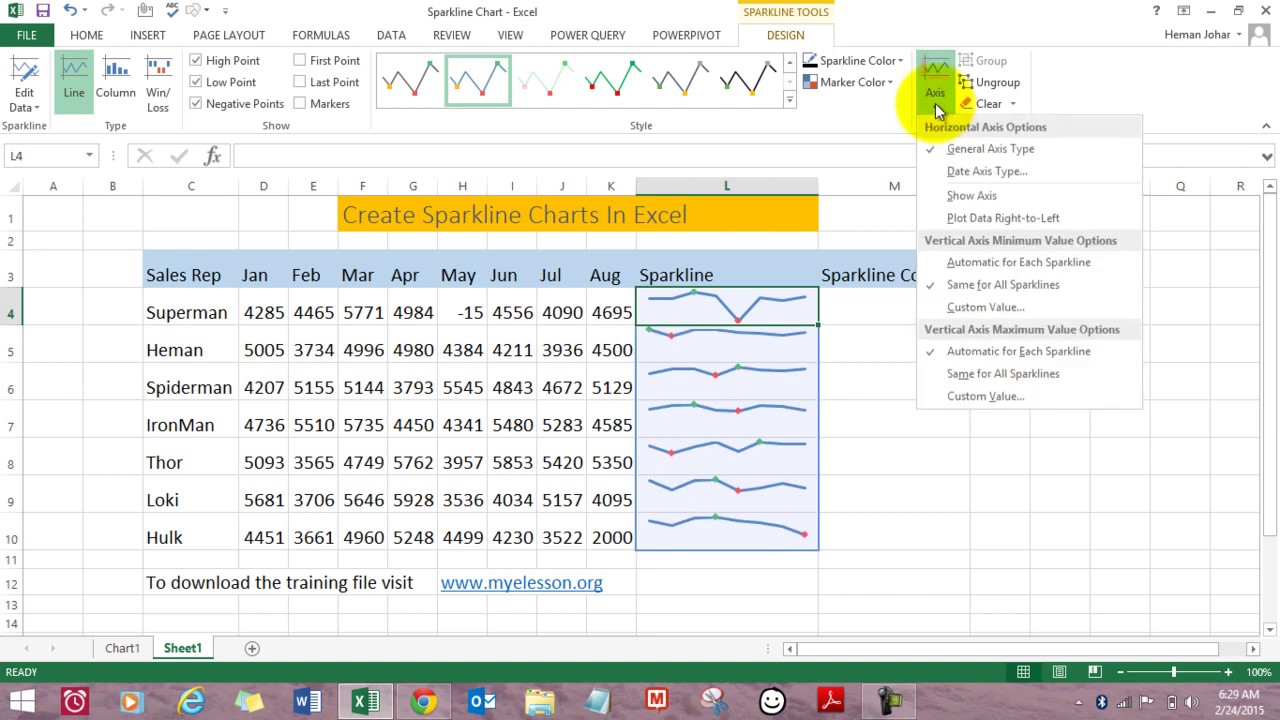
pyautogui.click(986, 375)
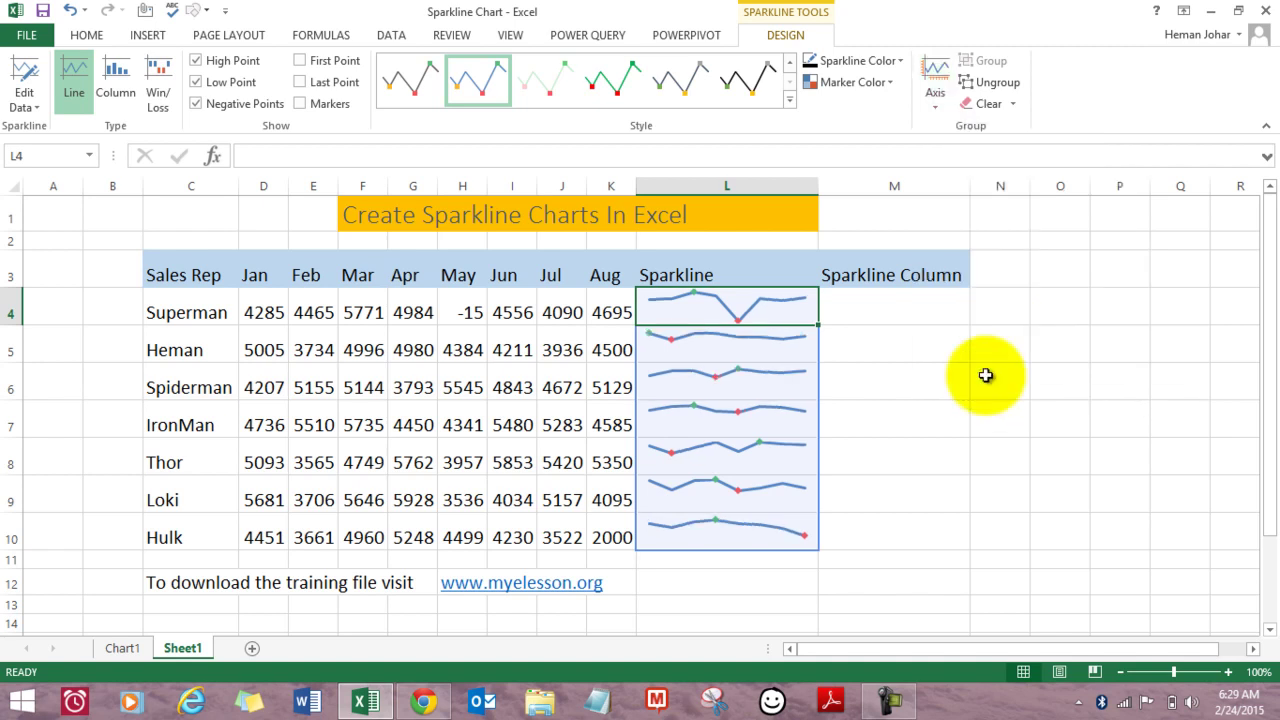
pyautogui.click(916, 437)
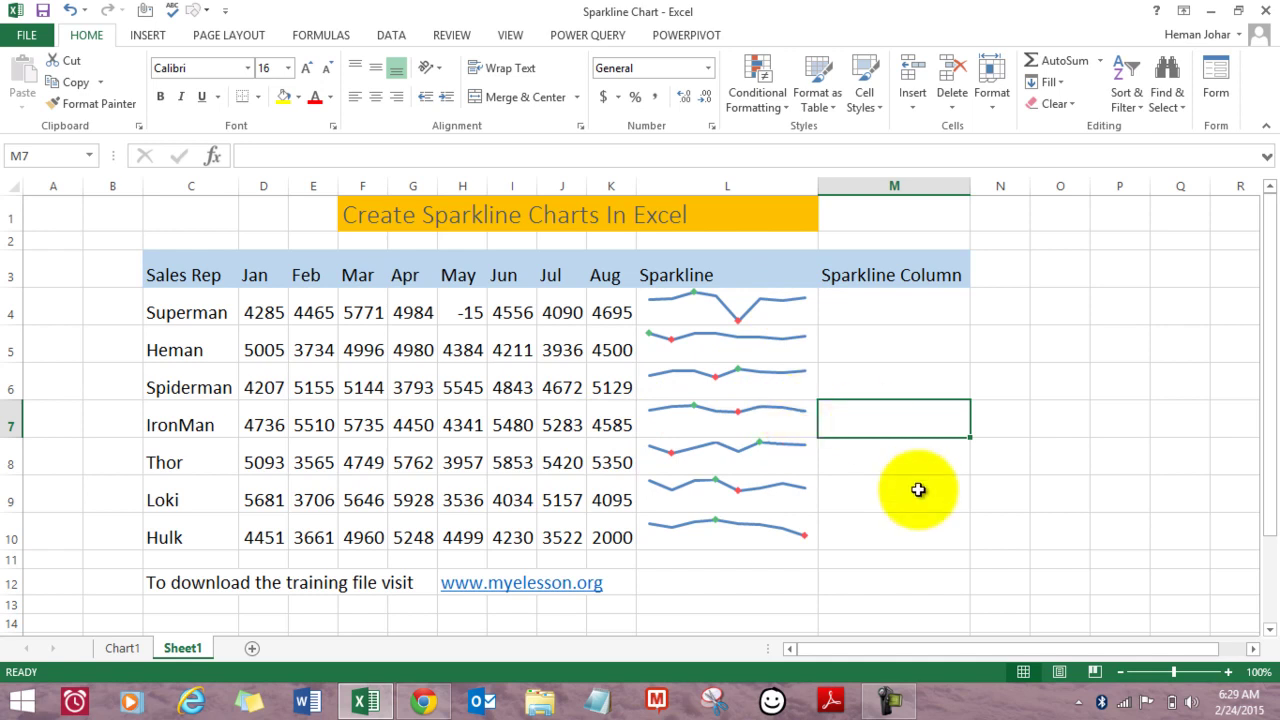
# Insert a column sparkline in M4 from Superman's D4:K4 sales figures.
pyautogui.press('Down')
pyautogui.press('Down')
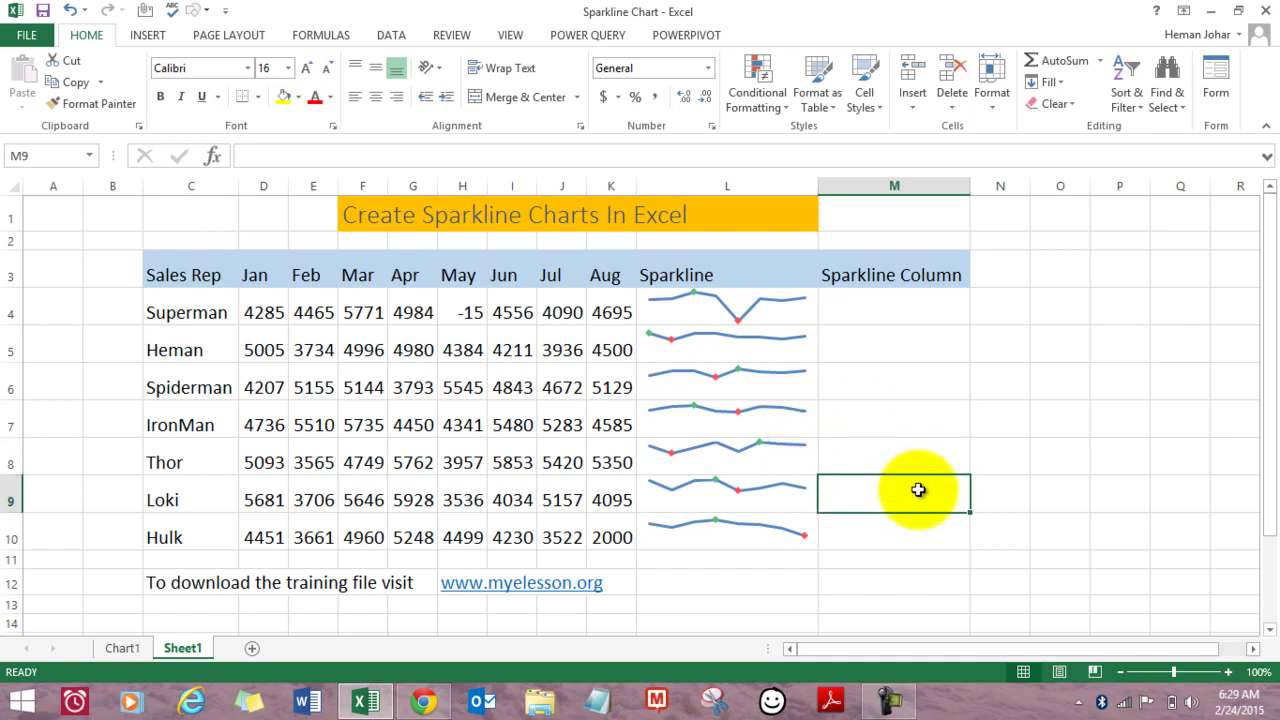
pyautogui.click(785, 315)
pyautogui.click(845, 317)
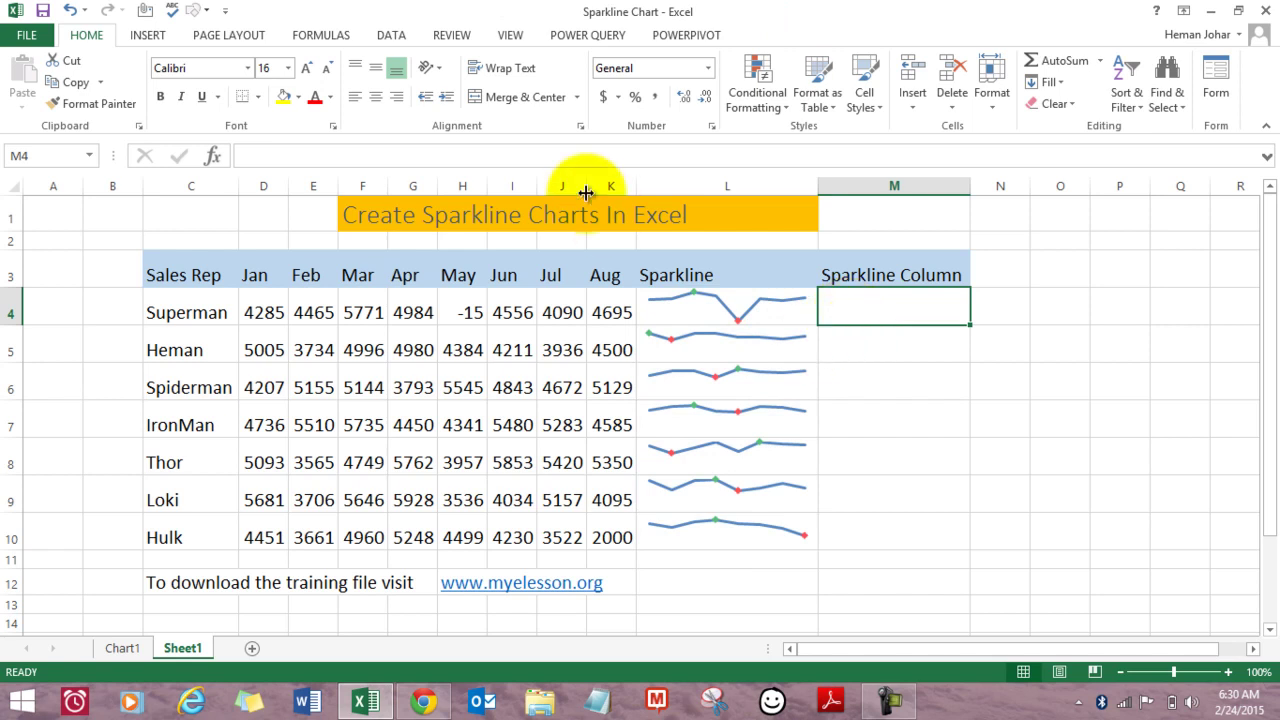
pyautogui.click(147, 40)
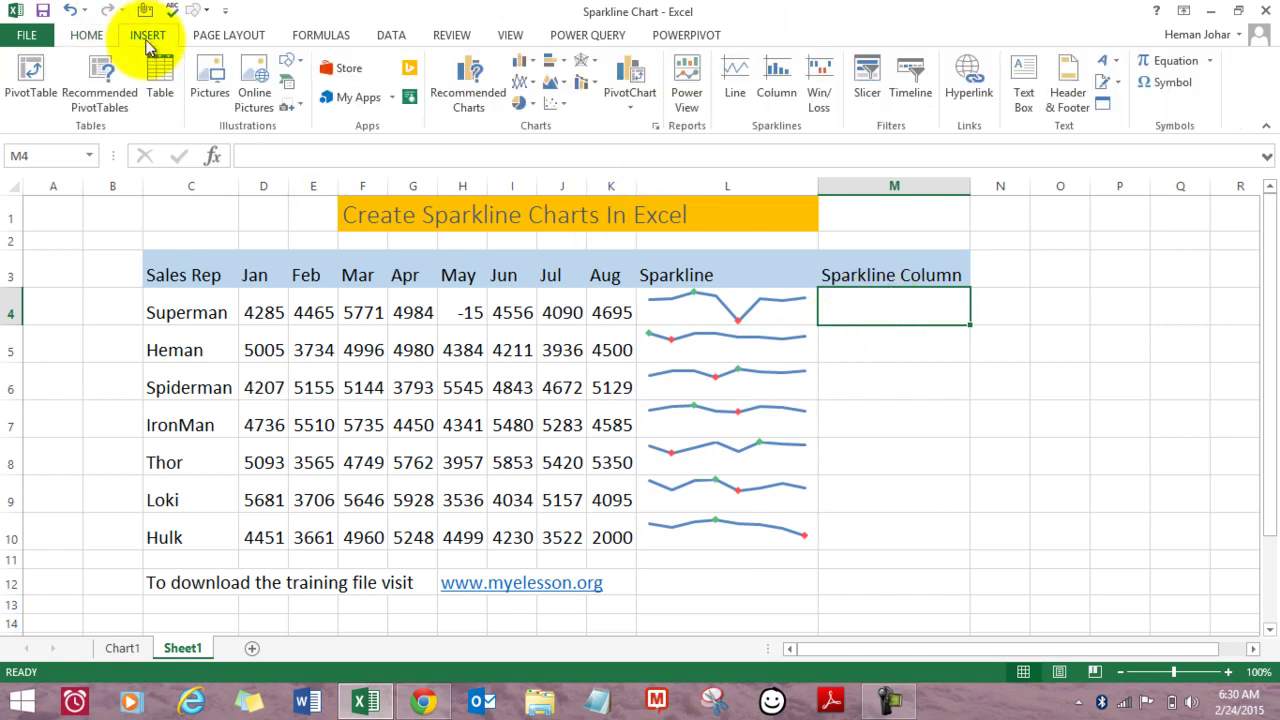
pyautogui.click(779, 92)
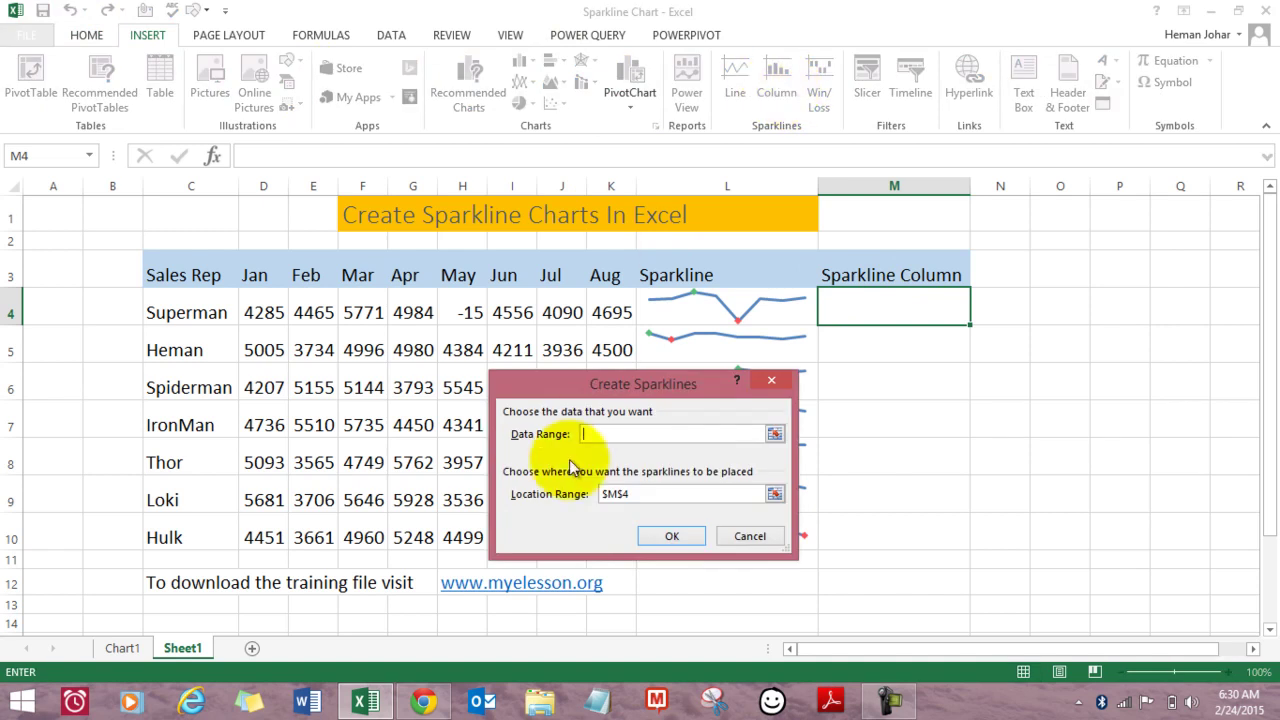
pyautogui.moveTo(264, 312); pyautogui.dragTo(264, 275)
pyautogui.hotkey('shift', 'Down')
pyautogui.hotkey('shift', 'Right')
pyautogui.hotkey('shift', 'Right')
pyautogui.hotkey('shift', 'Right')
pyautogui.hotkey('shift', 'Right')
pyautogui.hotkey('shift', 'Right')
pyautogui.hotkey('shift', 'Right')
pyautogui.hotkey('shift', 'Right')
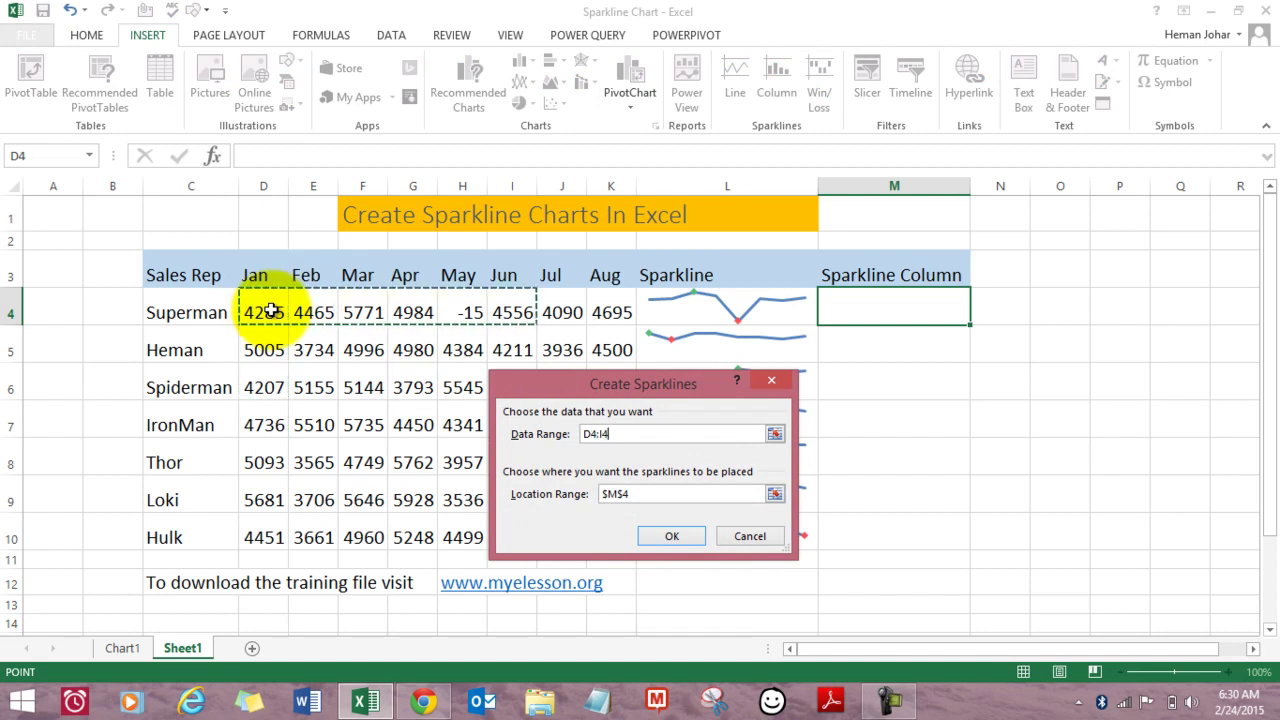
pyautogui.press('Return')
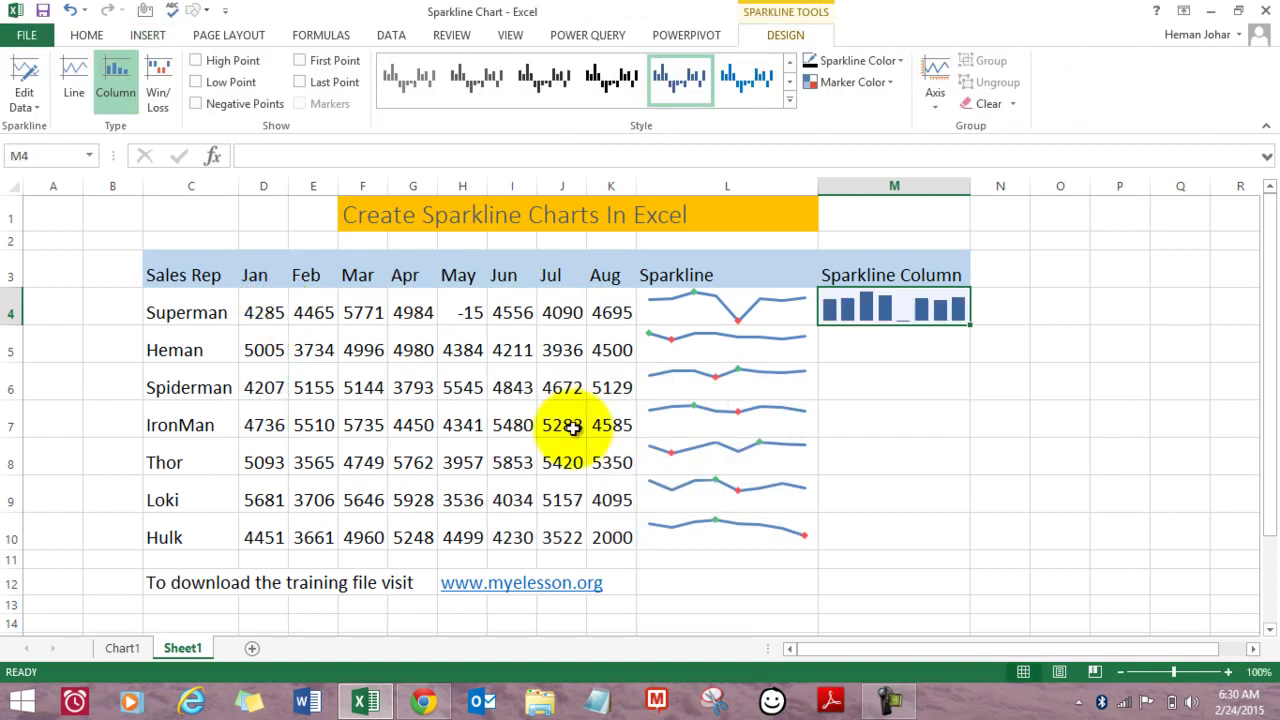
pyautogui.click(933, 383)
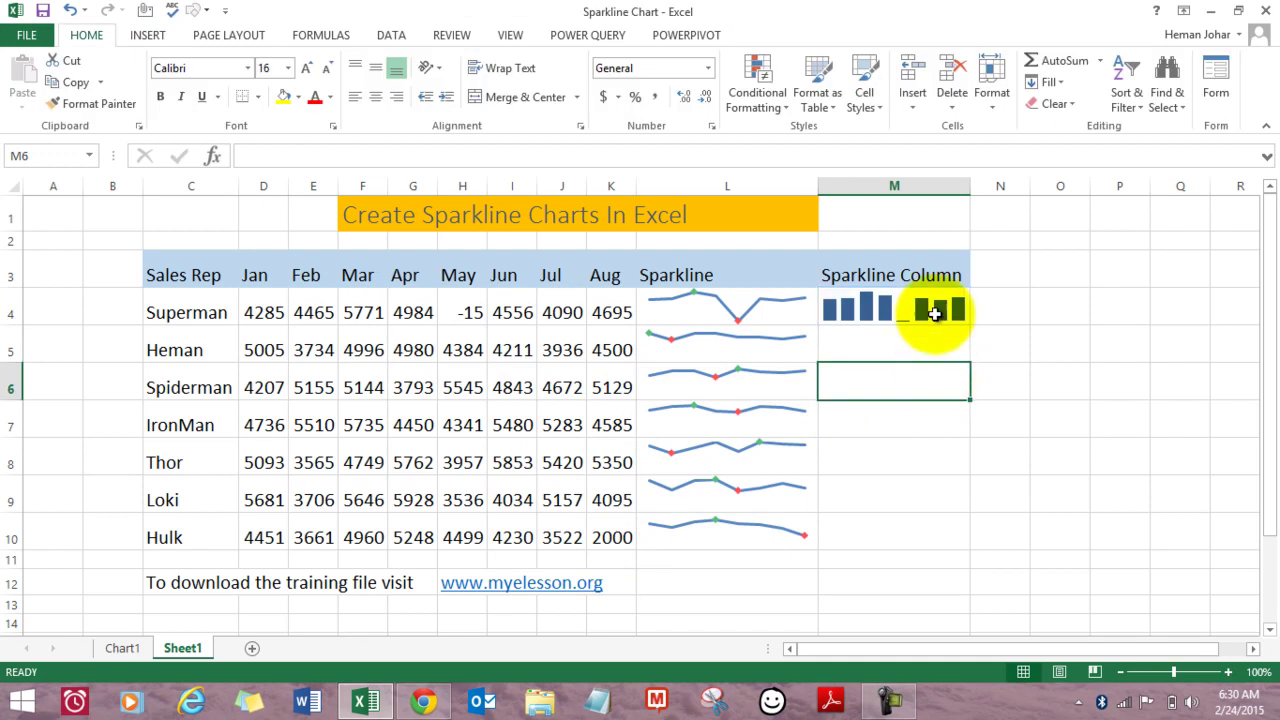
# Turn on High Point for the M4 column sparkline and make that bar green.
pyautogui.click(933, 313)
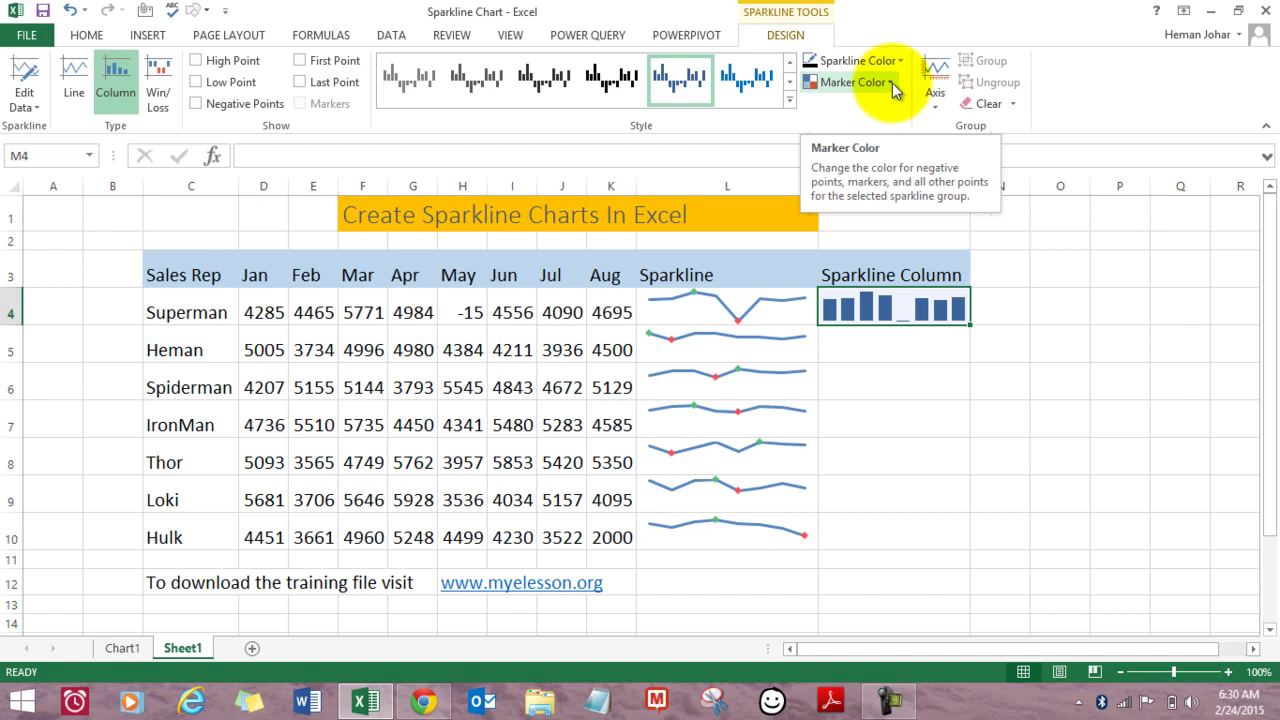
pyautogui.click(196, 61)
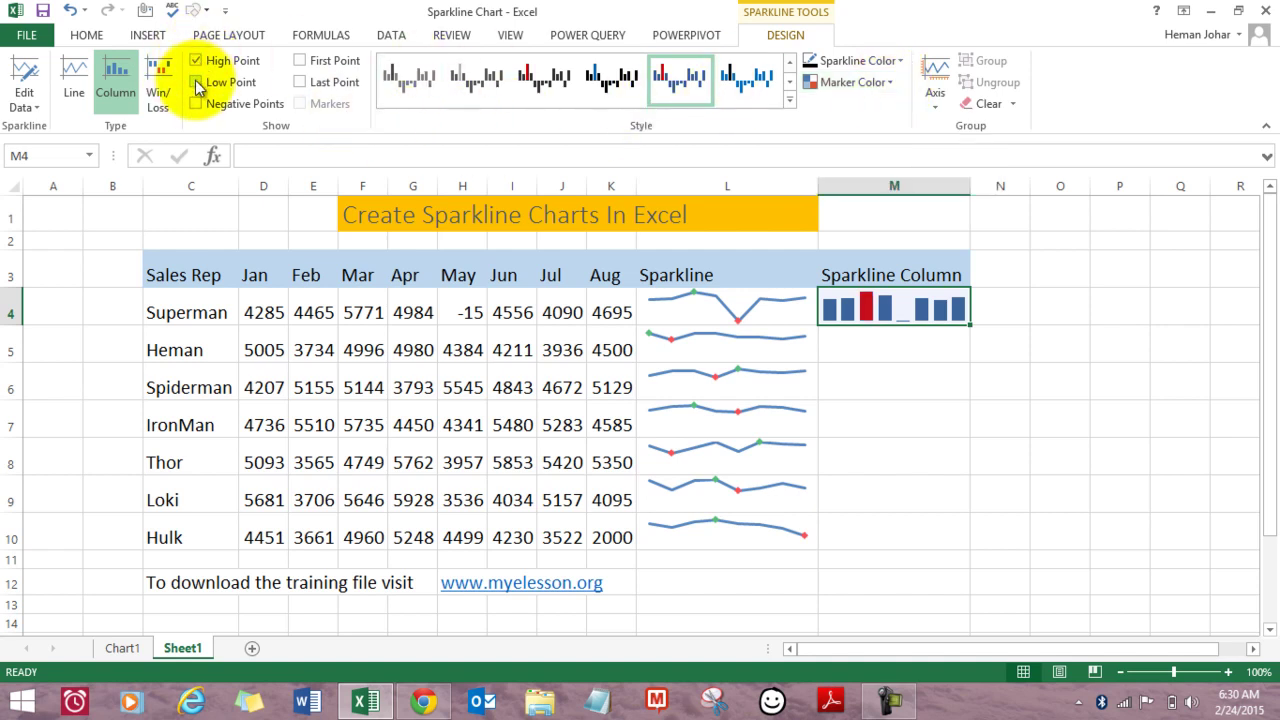
pyautogui.click(893, 85)
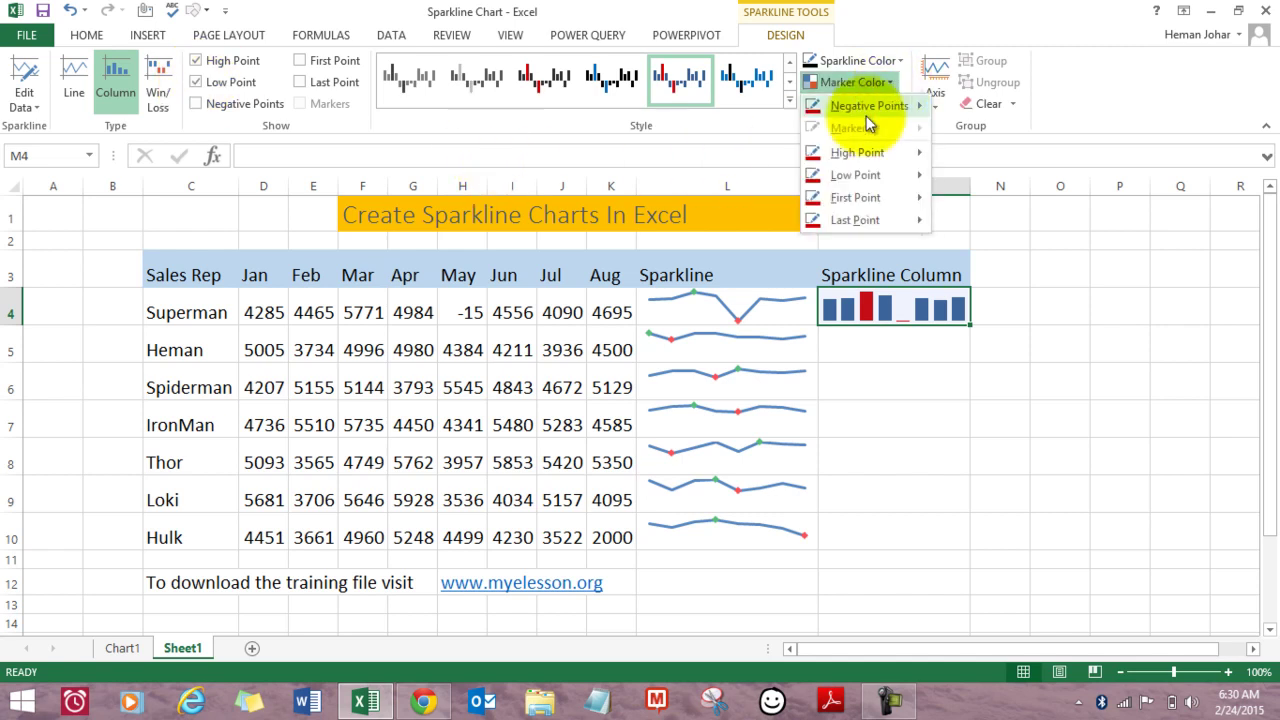
pyautogui.moveTo(844, 154)
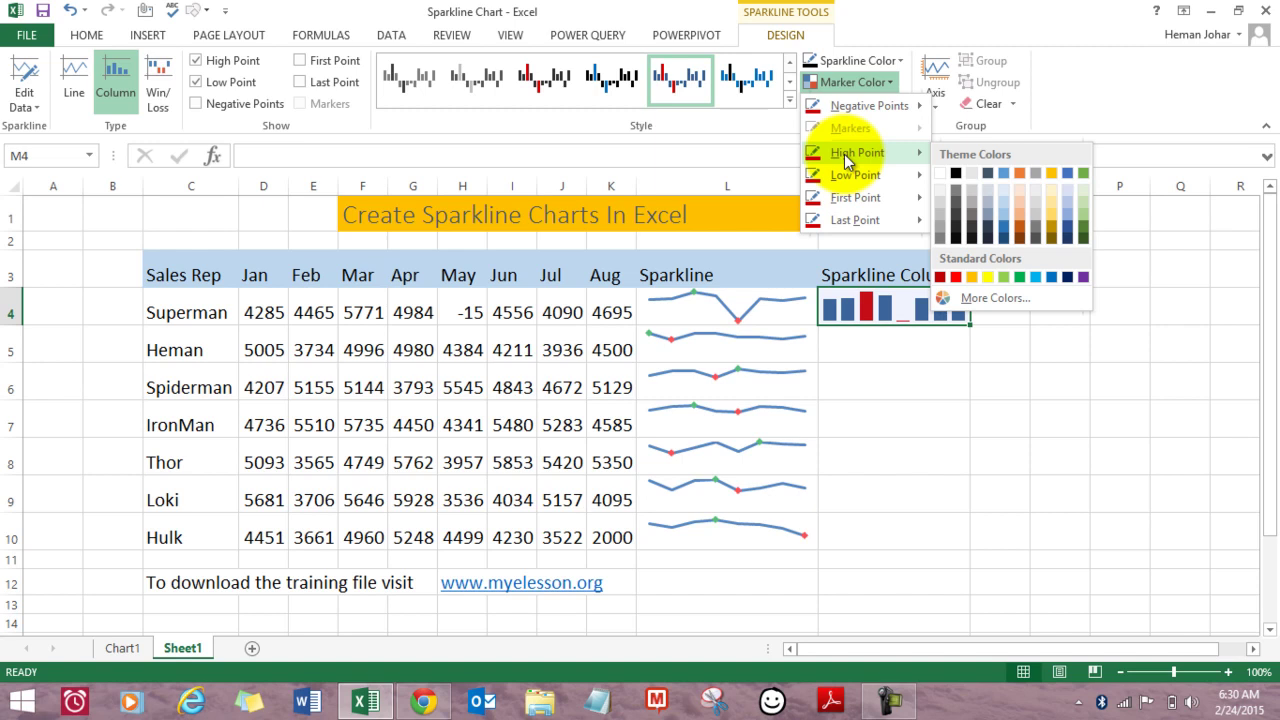
pyautogui.click(1004, 278)
# Color the low point red, the first bar yellow and the last bar purple.
pyautogui.click(889, 86)
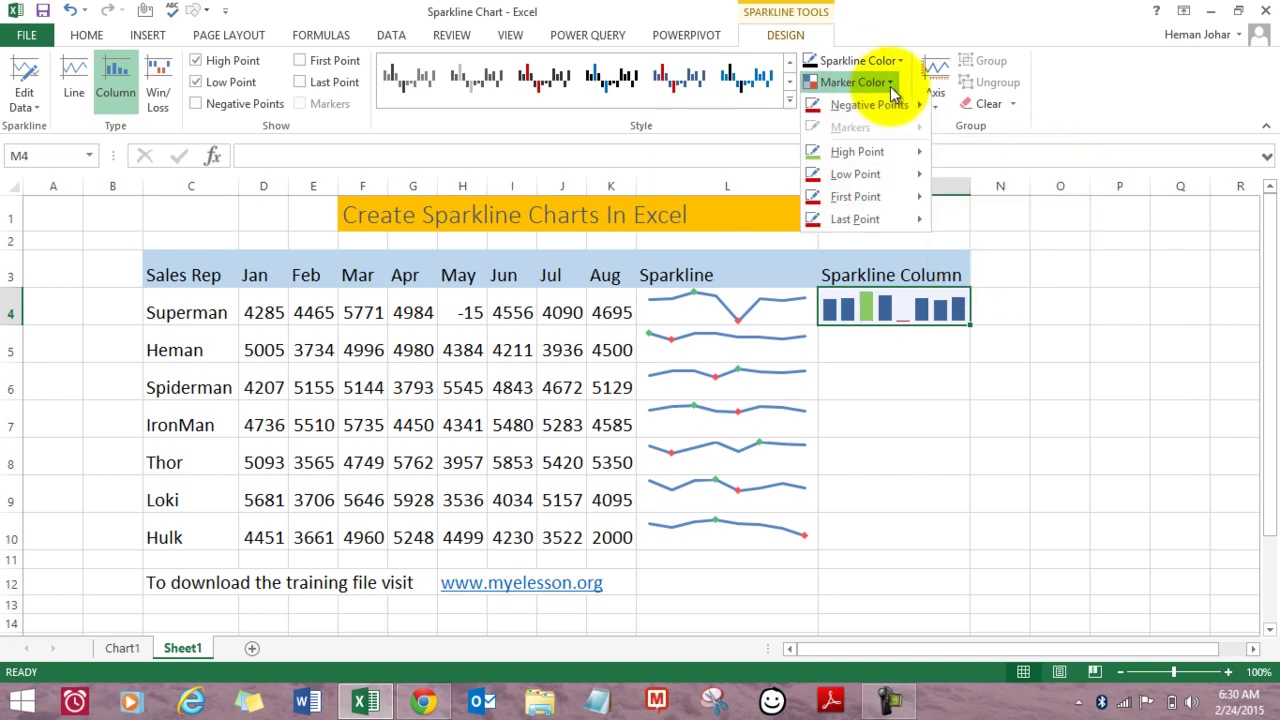
pyautogui.moveTo(855, 177)
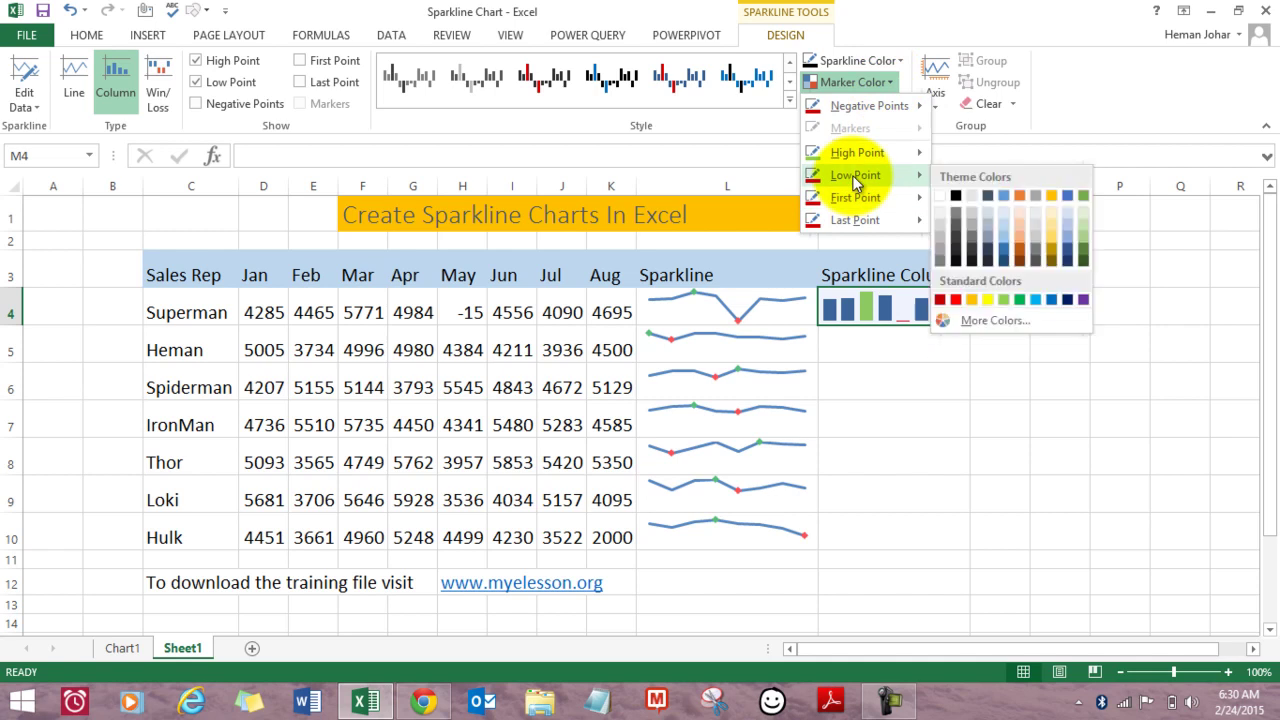
pyautogui.click(955, 299)
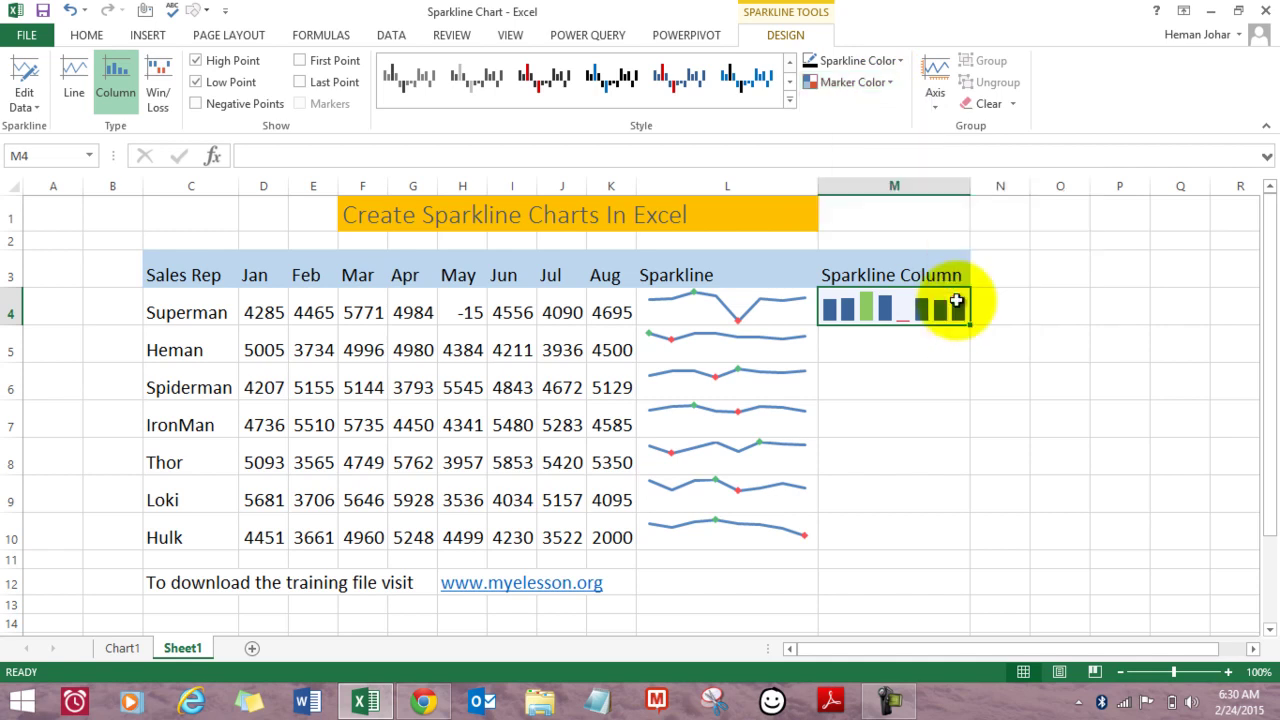
pyautogui.click(887, 83)
pyautogui.moveTo(834, 203)
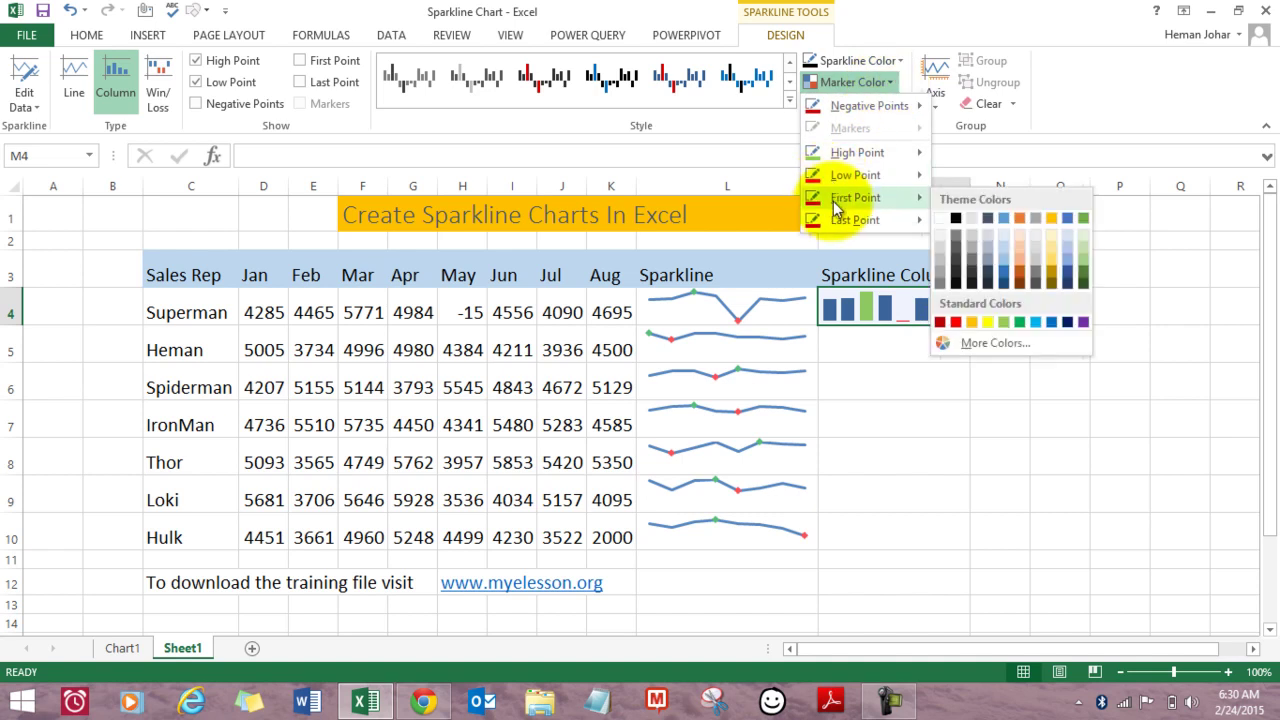
pyautogui.click(990, 322)
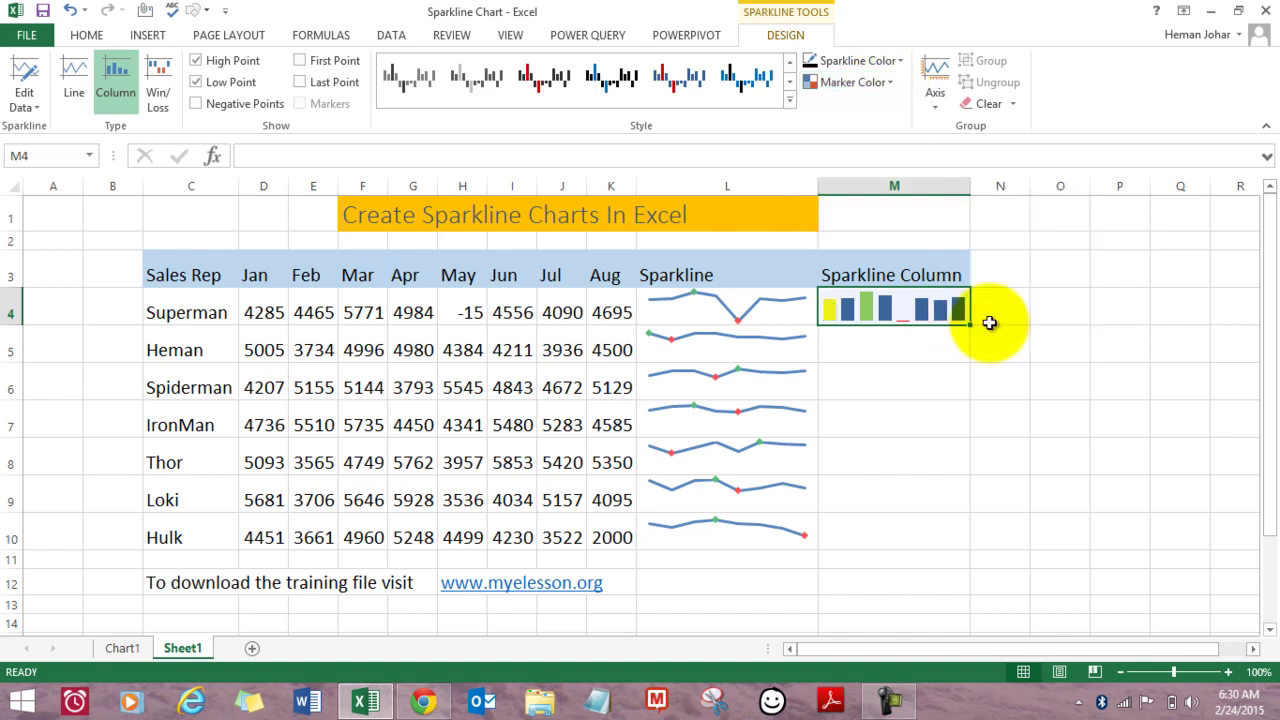
pyautogui.click(887, 84)
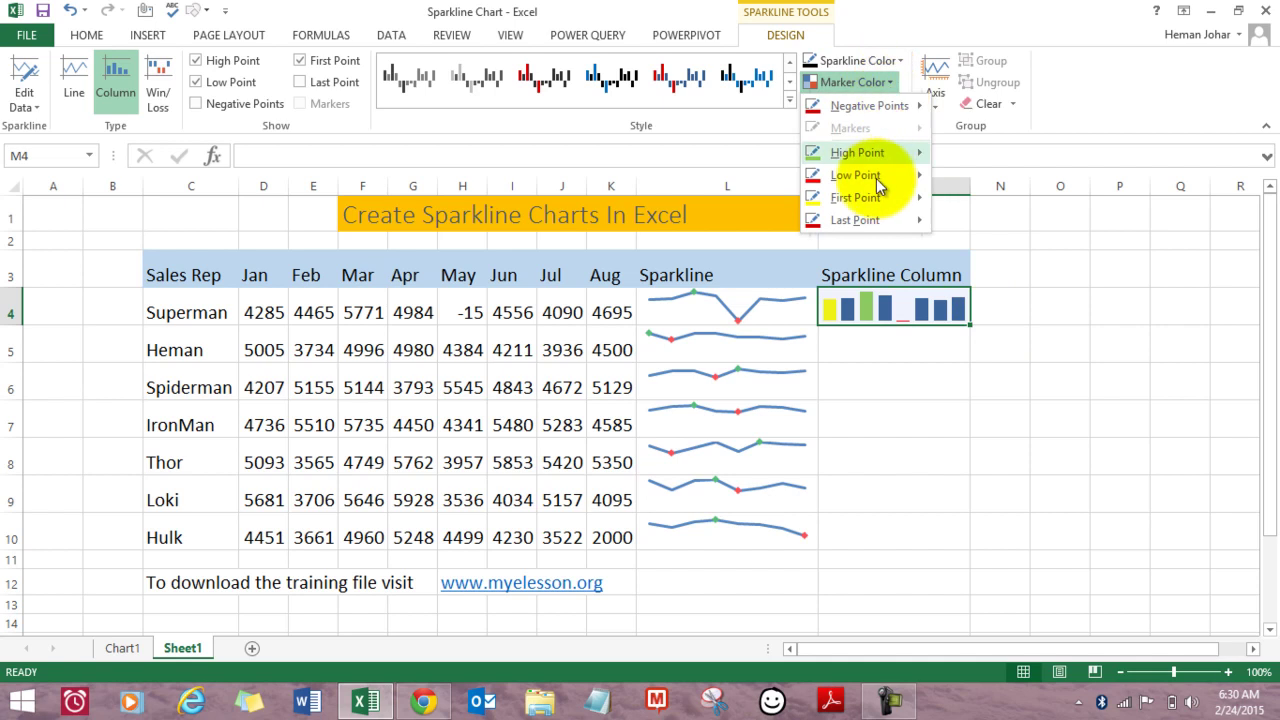
pyautogui.moveTo(844, 221)
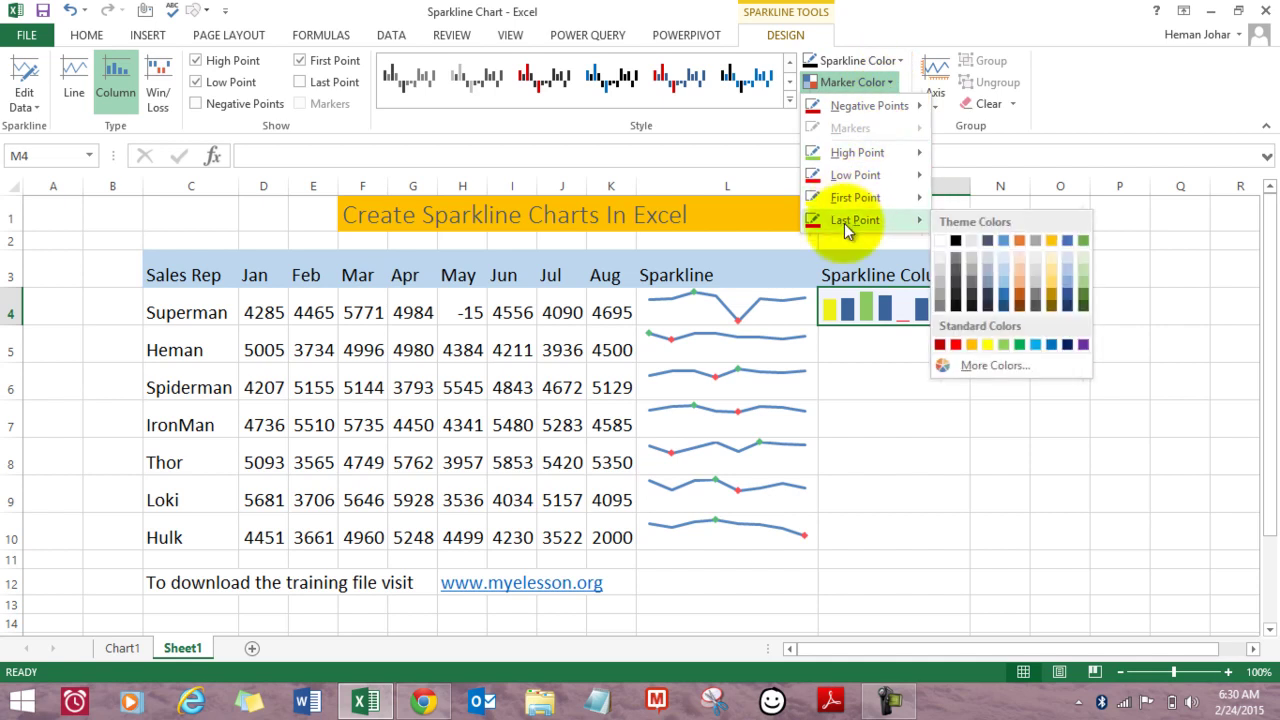
pyautogui.click(1083, 345)
pyautogui.click(997, 380)
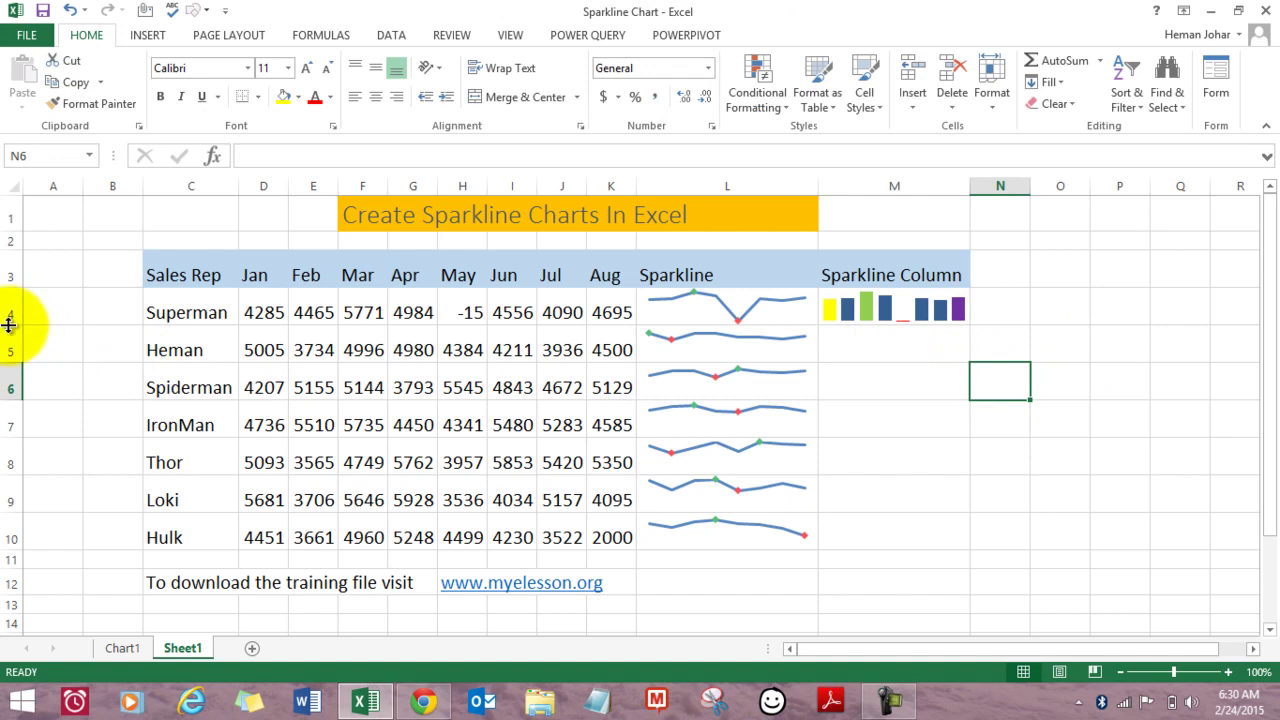
# Make row 4 taller and column M wider, then reselect Superman's sparkline in M4.
pyautogui.moveTo(8, 331); pyautogui.dragTo(8, 346)
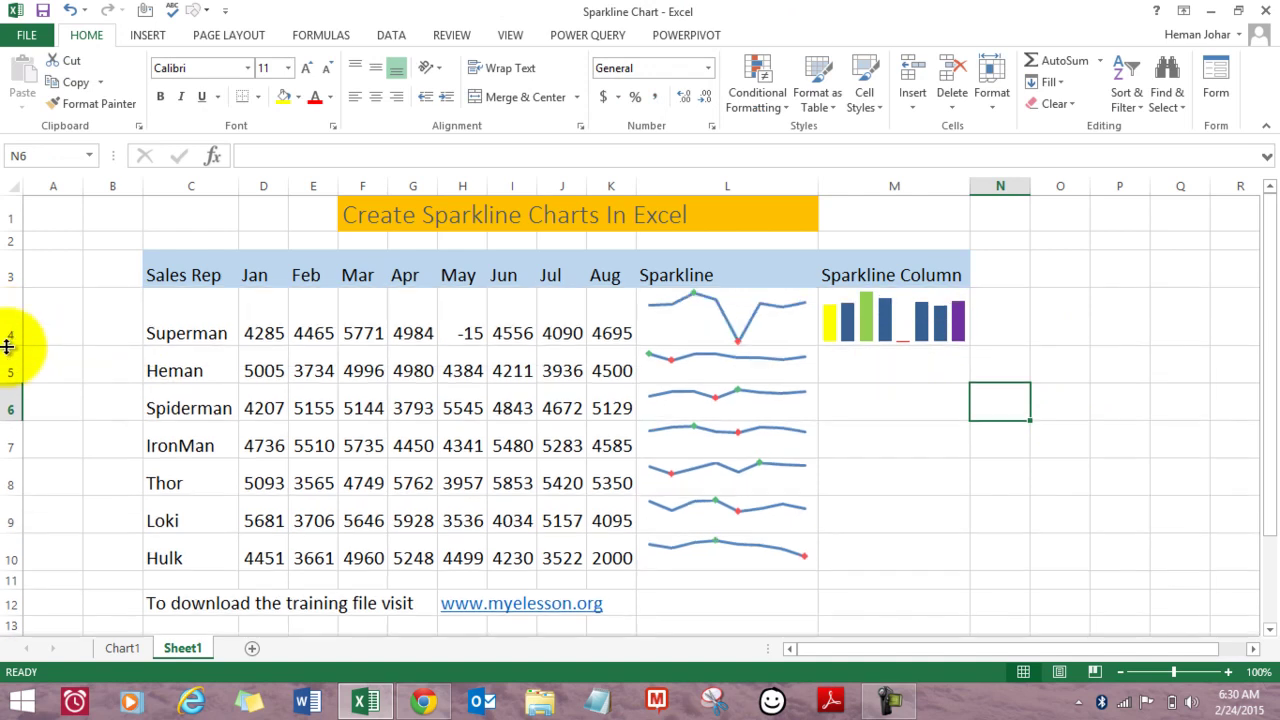
pyautogui.click(878, 360)
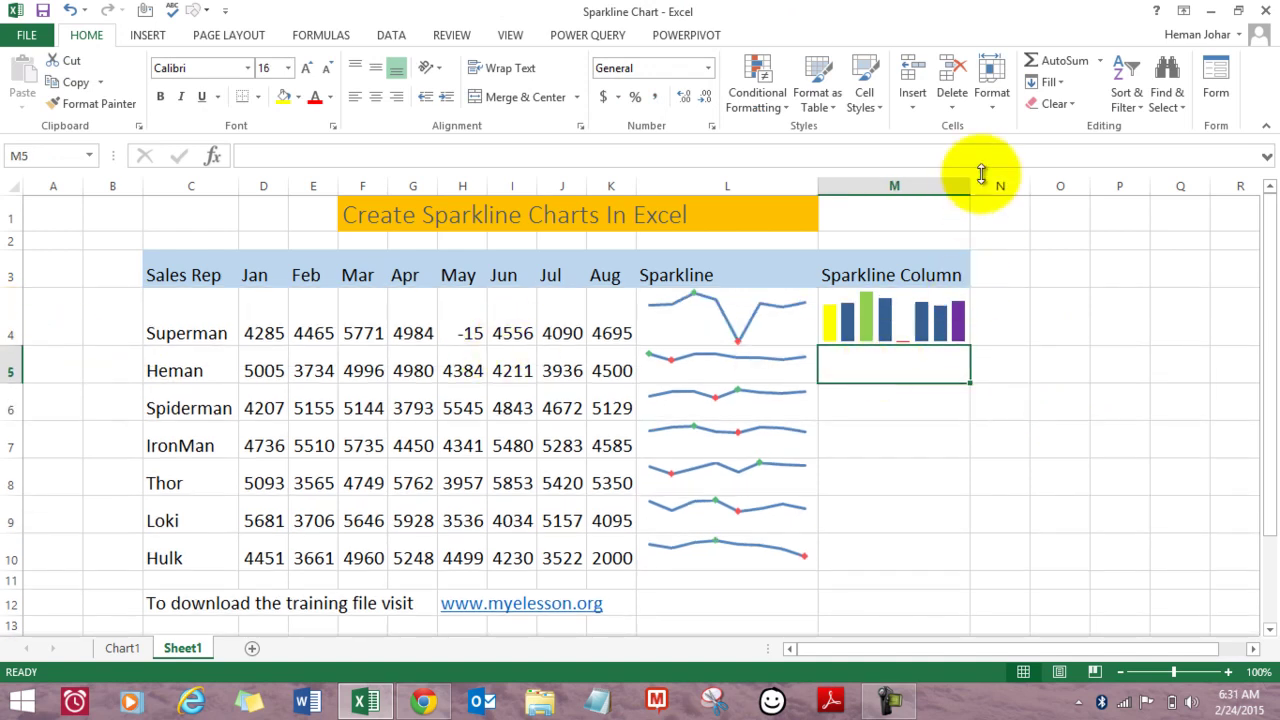
pyautogui.moveTo(970, 186); pyautogui.dragTo(1026, 186)
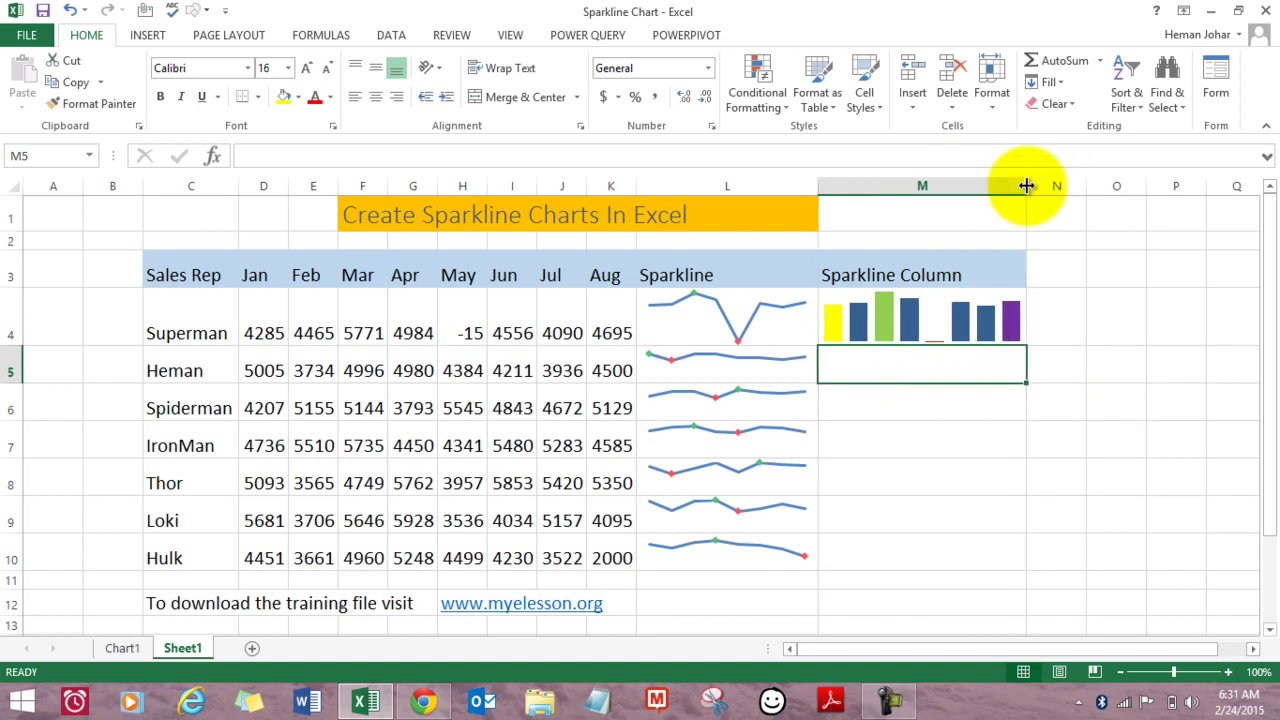
pyautogui.click(1000, 455)
pyautogui.click(945, 328)
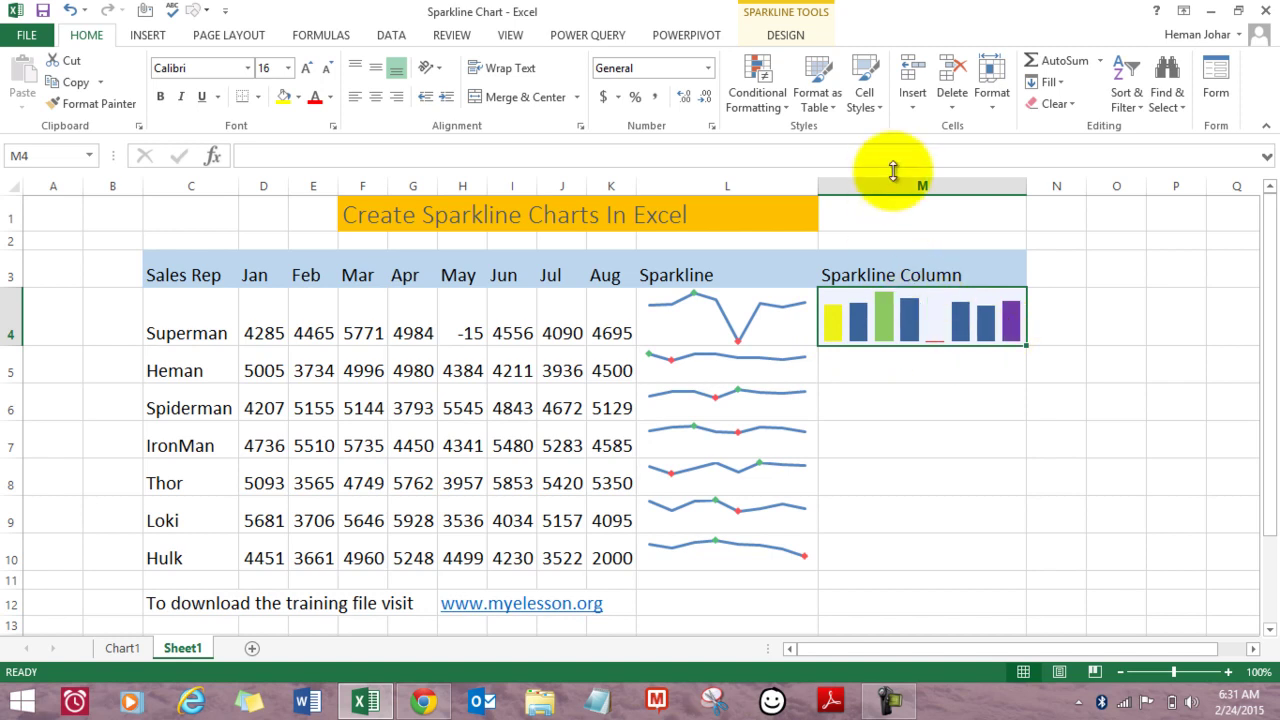
# Fill the M4 column sparkline down through Loki's row in M9.
pyautogui.click(795, 38)
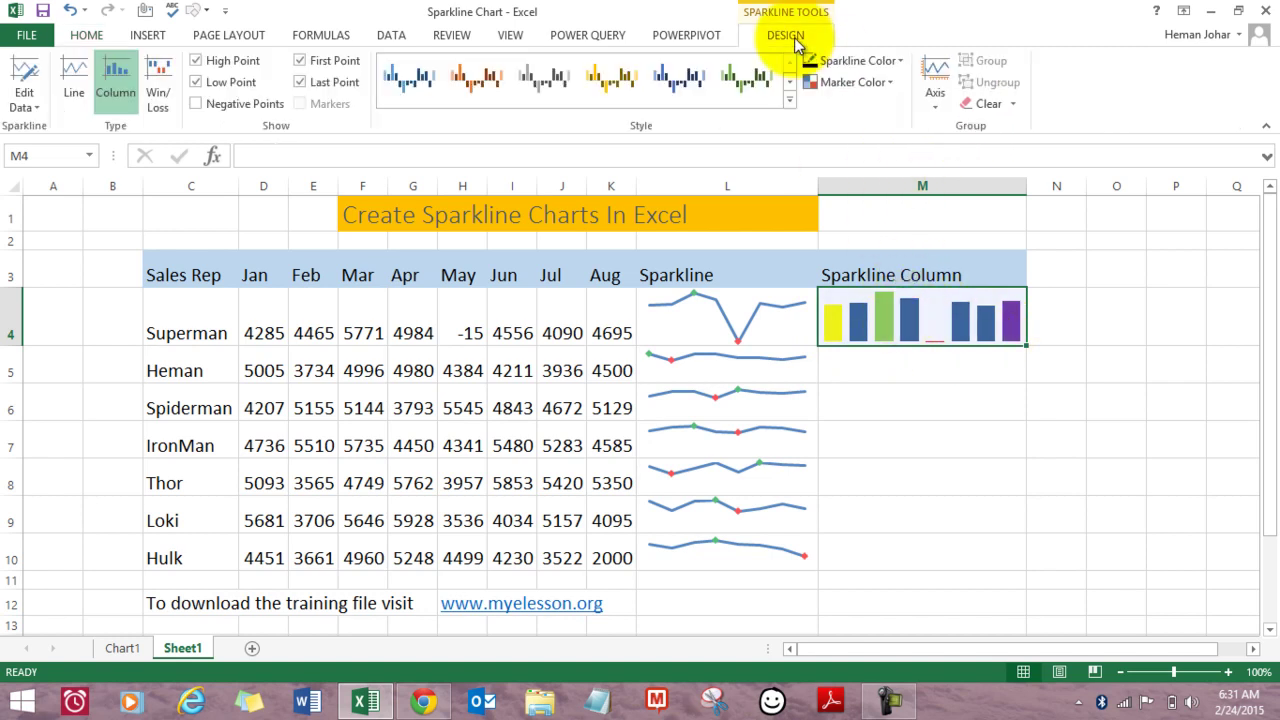
pyautogui.click(897, 62)
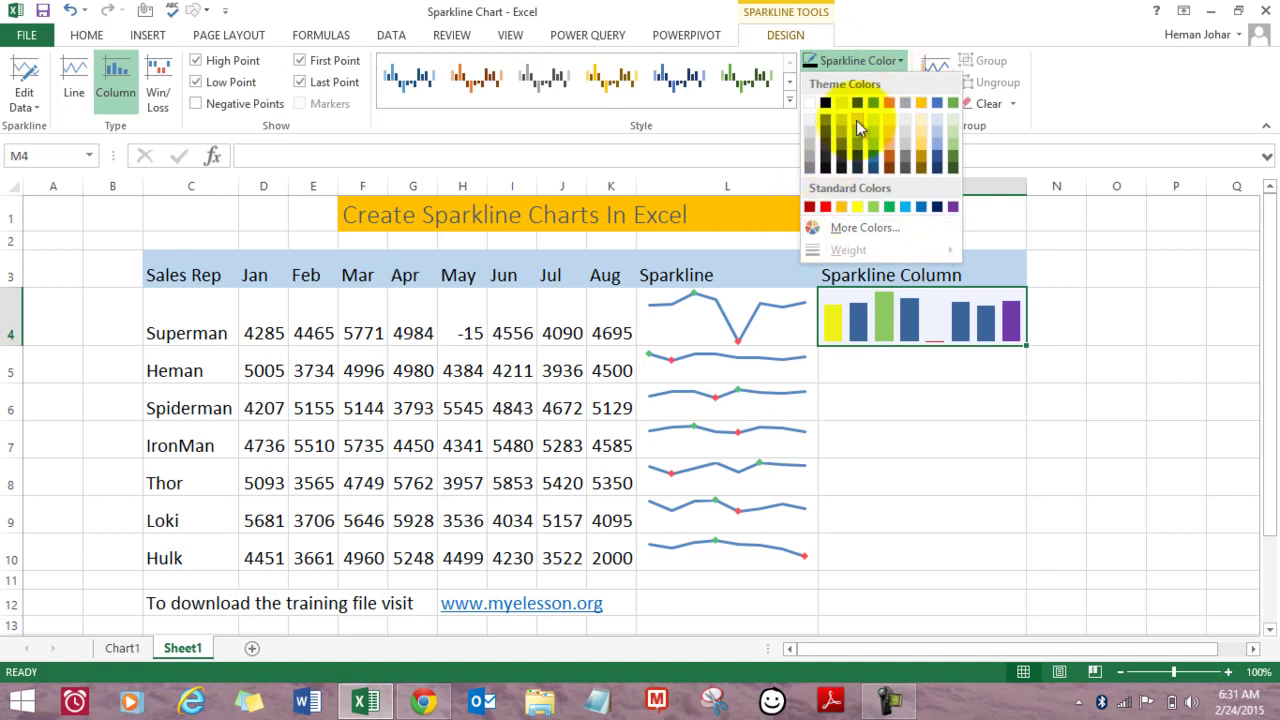
pyautogui.click(1088, 268)
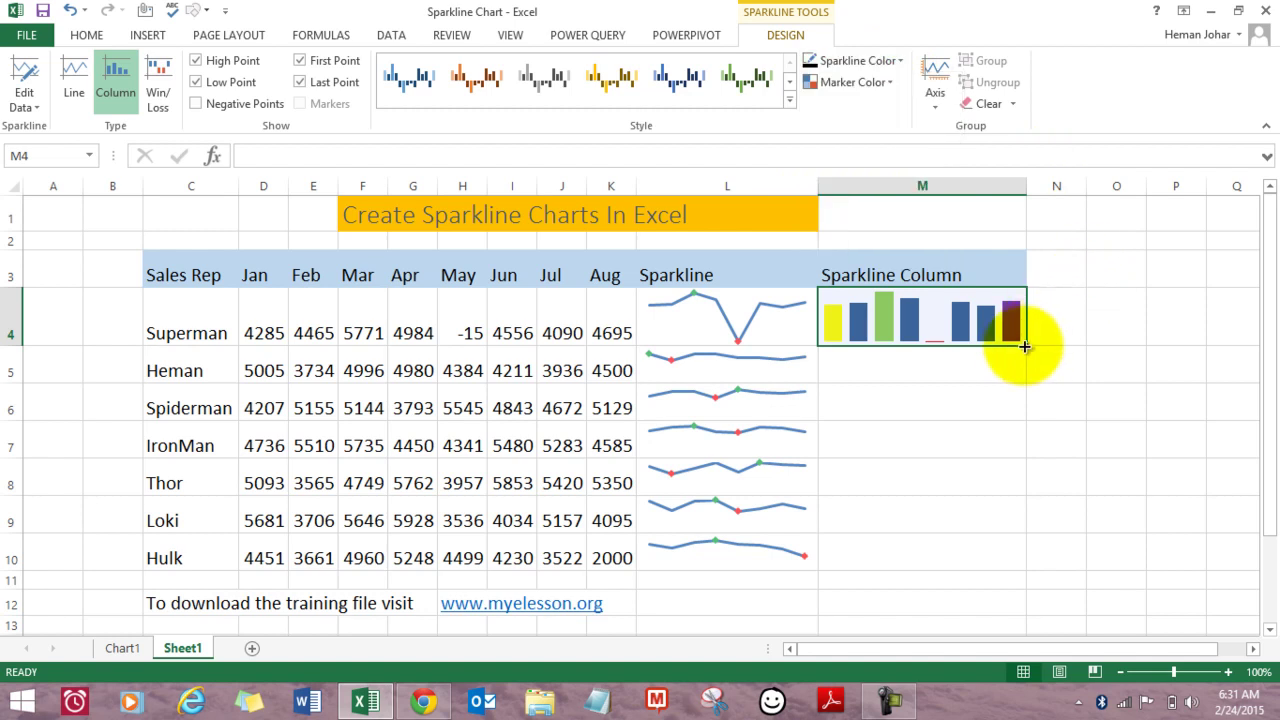
pyautogui.moveTo(1026, 345); pyautogui.dragTo(983, 549)
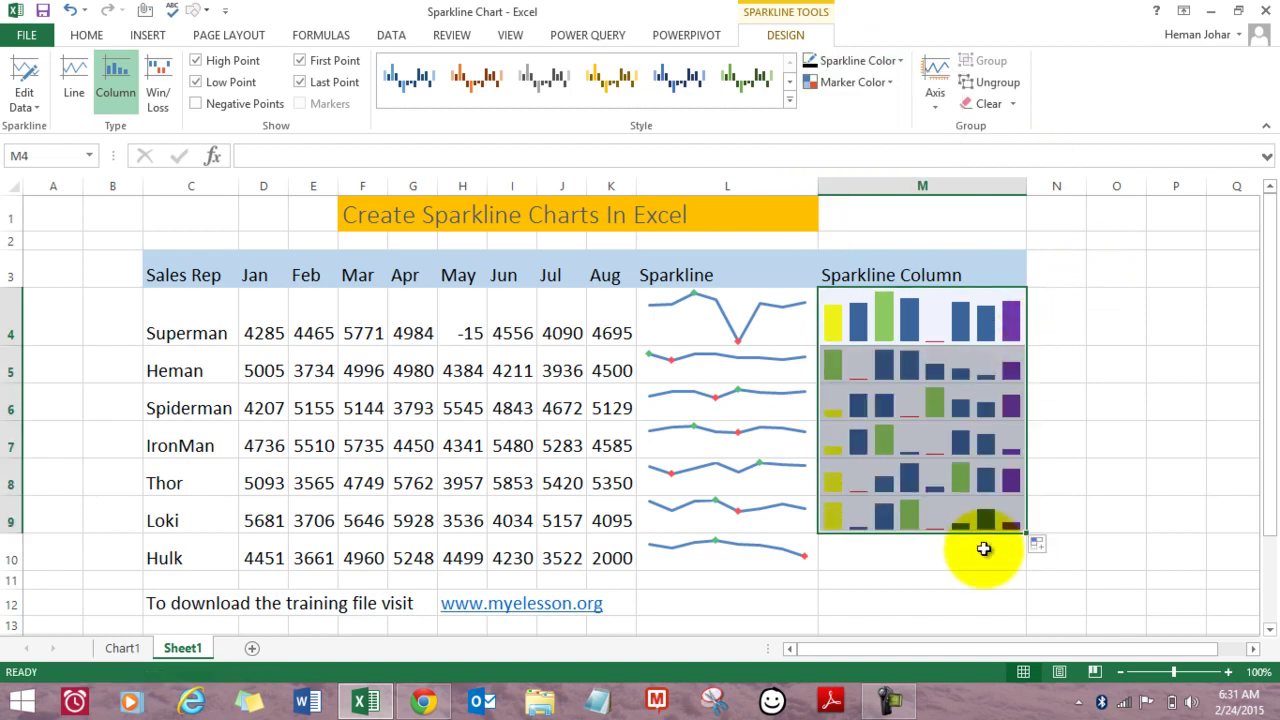
# Copy Loki's sparkline from M9 into Hulk's cell M10 and cancel the copy.
pyautogui.press('Down')
pyautogui.press('Down')
pyautogui.press('Down')
pyautogui.press('Down')
pyautogui.hotkey('ctrl', 'c')
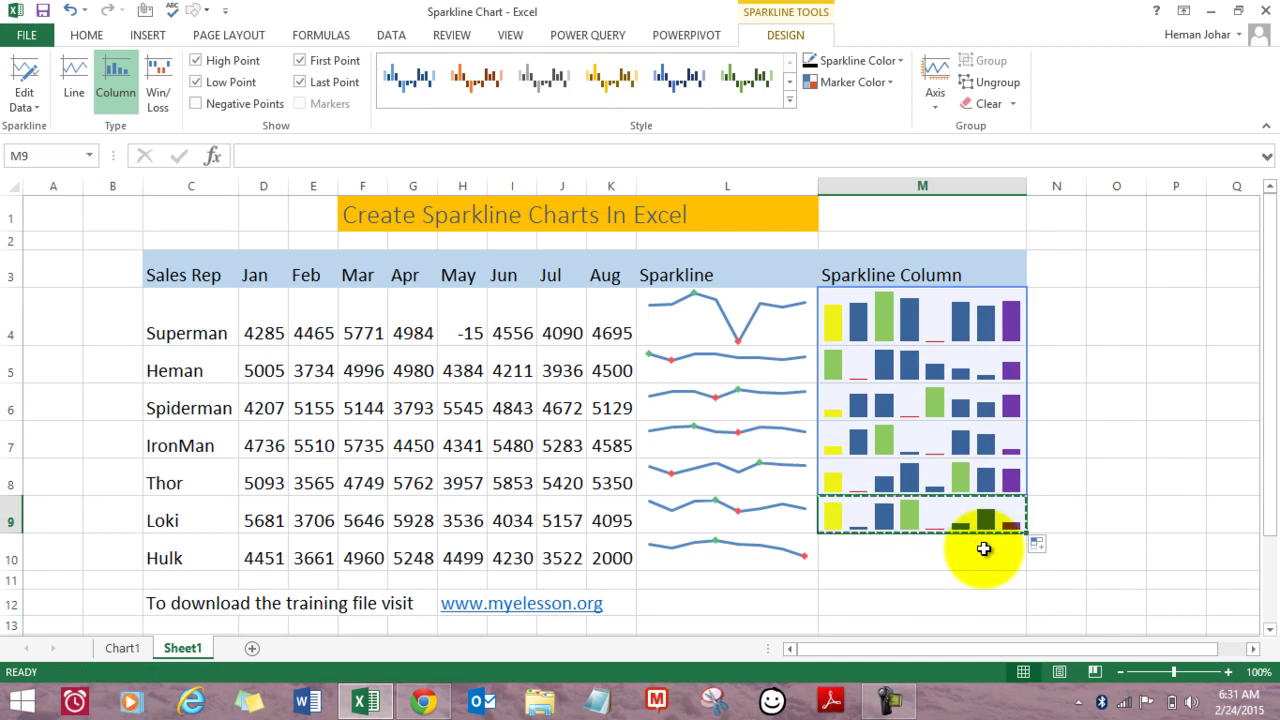
pyautogui.press('Down')
pyautogui.hotkey('ctrl', 'v')
pyautogui.press('Right')
pyautogui.press('Right')
pyautogui.press('Up')
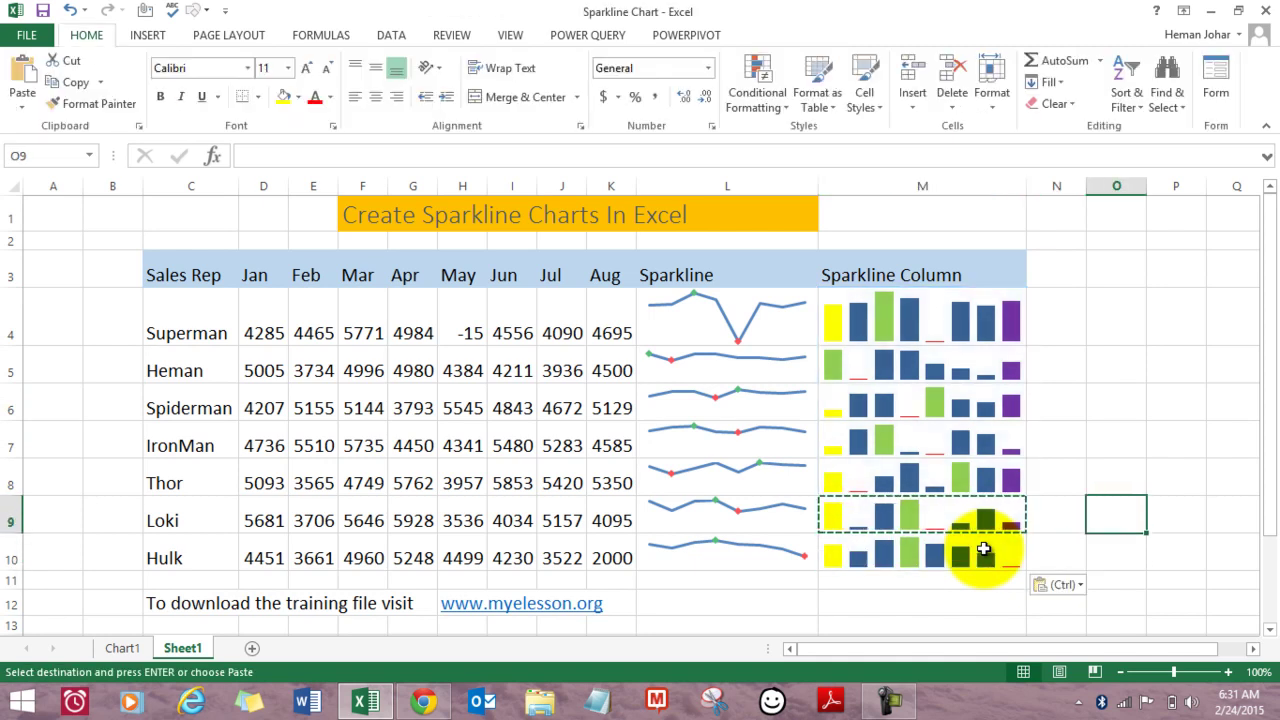
pyautogui.press('Escape')
pyautogui.press('Up')
pyautogui.press('Up')
pyautogui.press('Up')
pyautogui.press('Up')
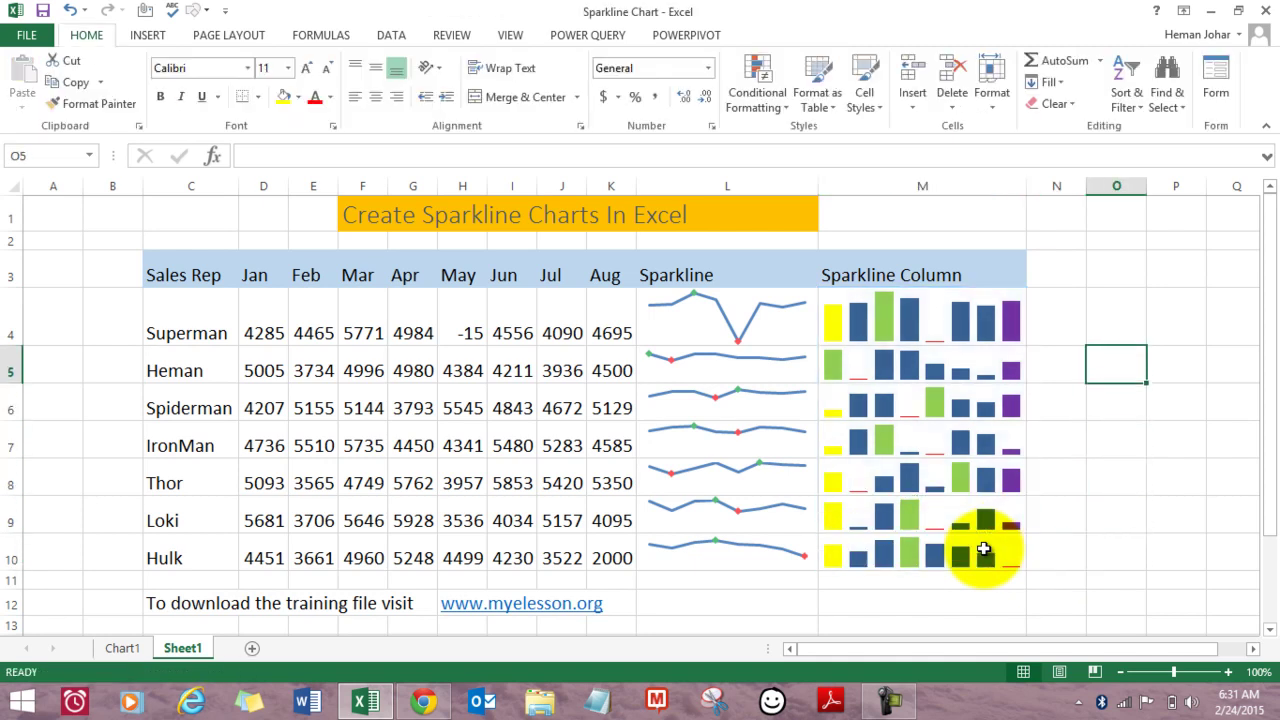